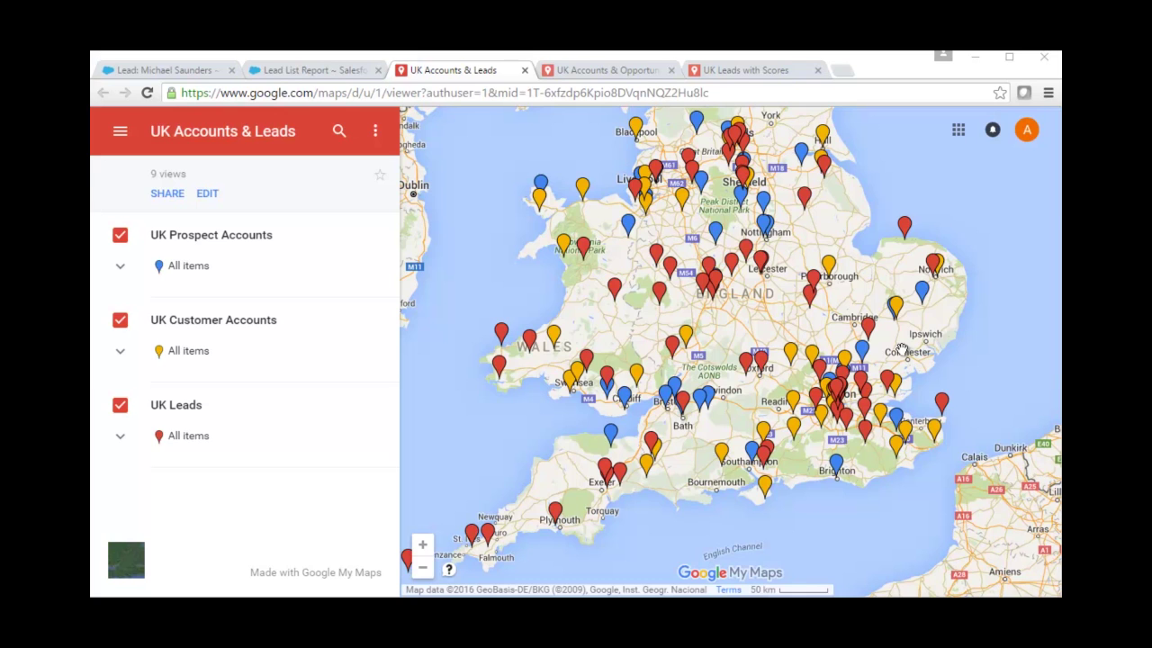
- Examine the details of the DRS REYNOLDS REYNOLDS lead in London and the EASTHAMPTON BANK customer account near Leatherhead
scroll(834, 450, up, 1)
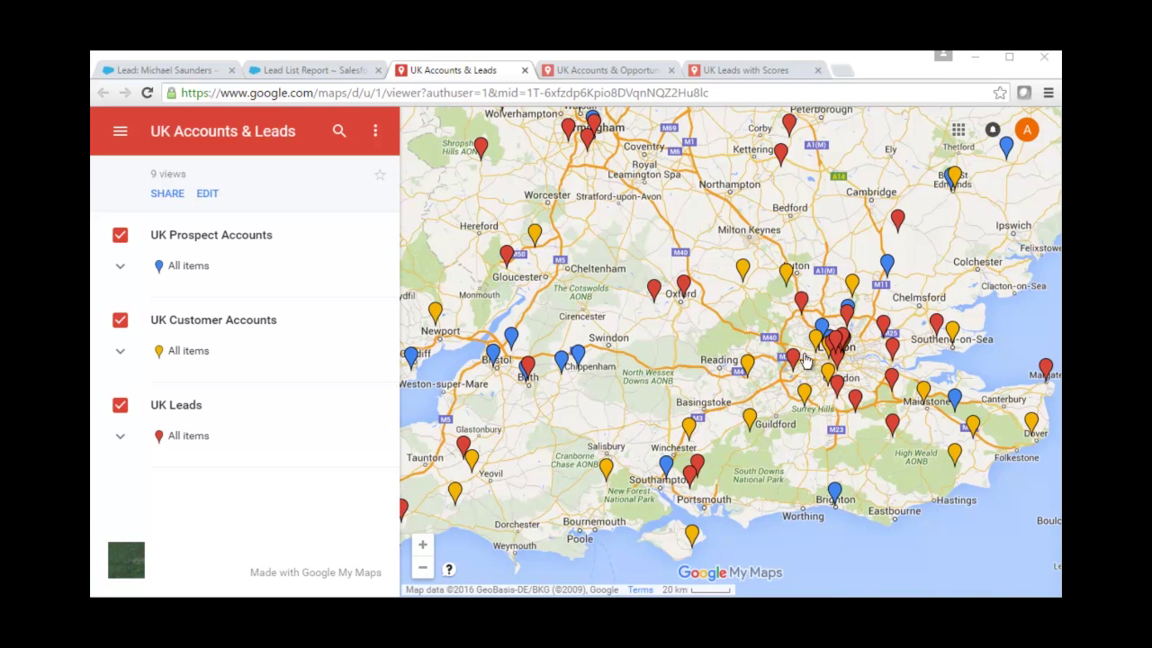
click(835, 346)
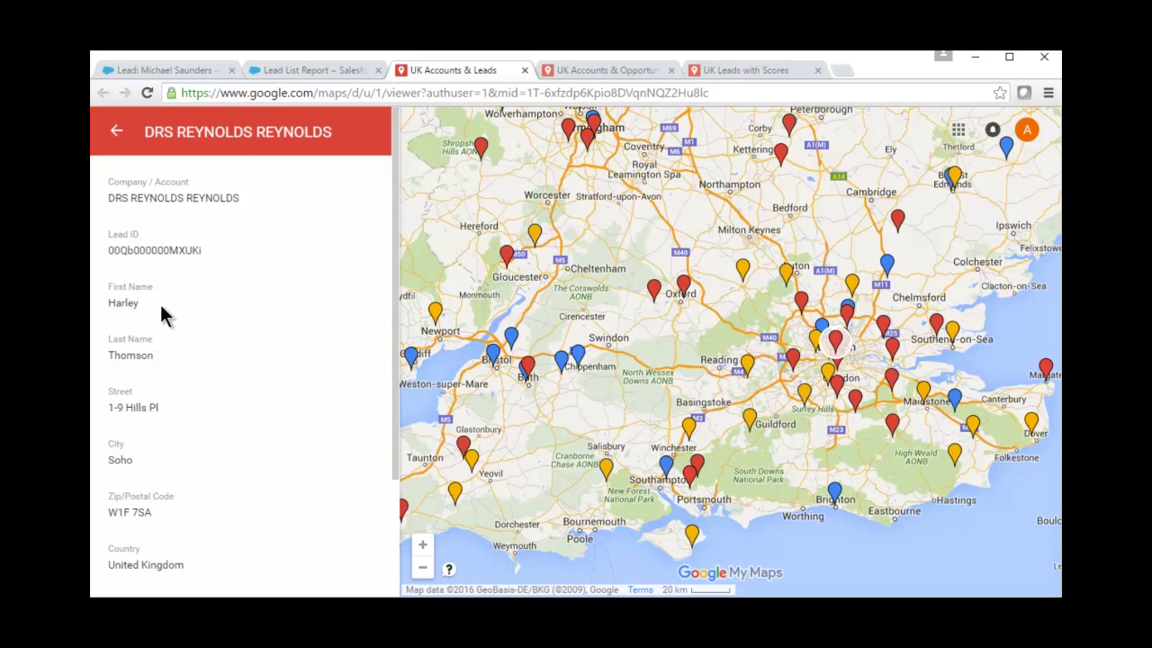
scroll(166, 355, down, 3)
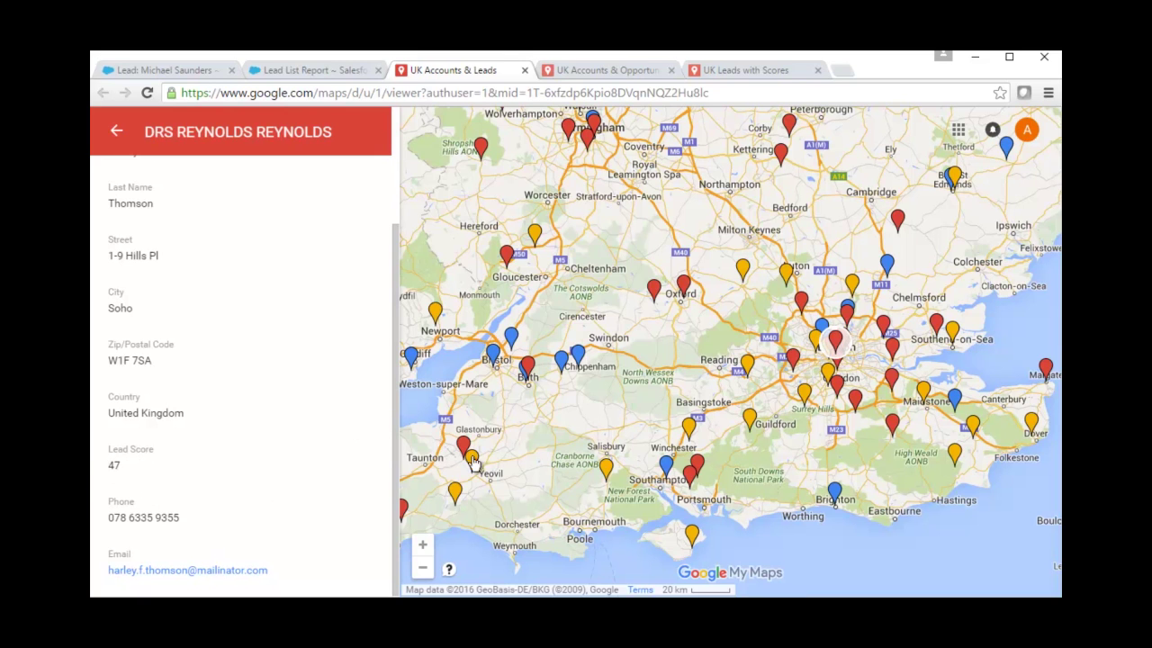
click(806, 396)
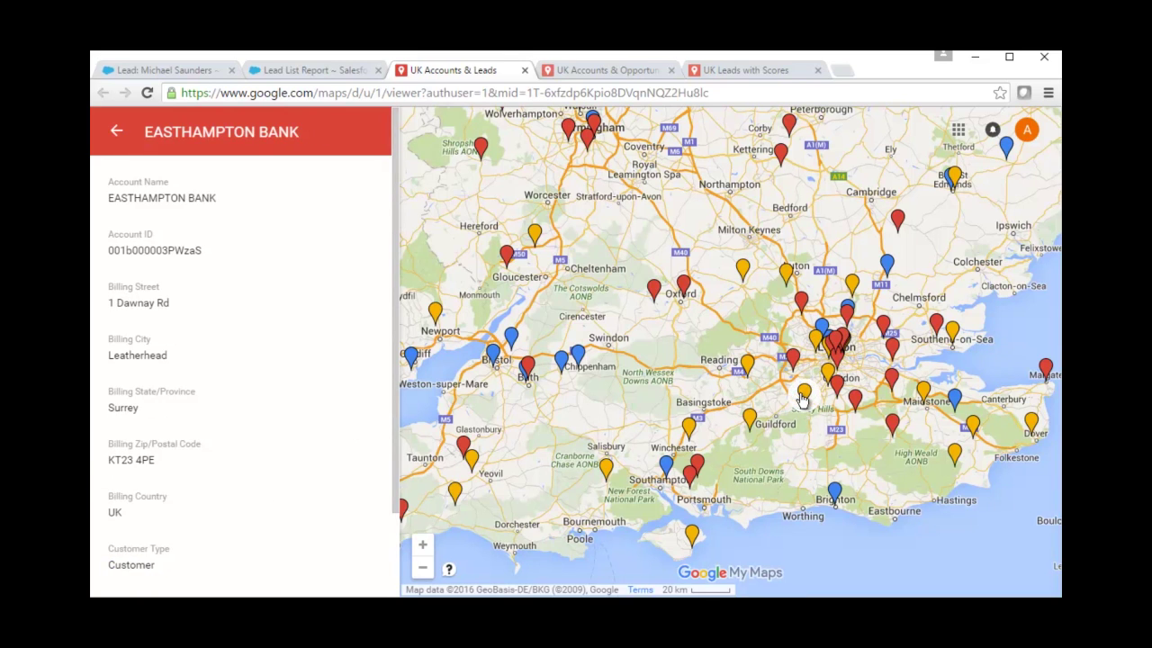
scroll(201, 387, down, 1)
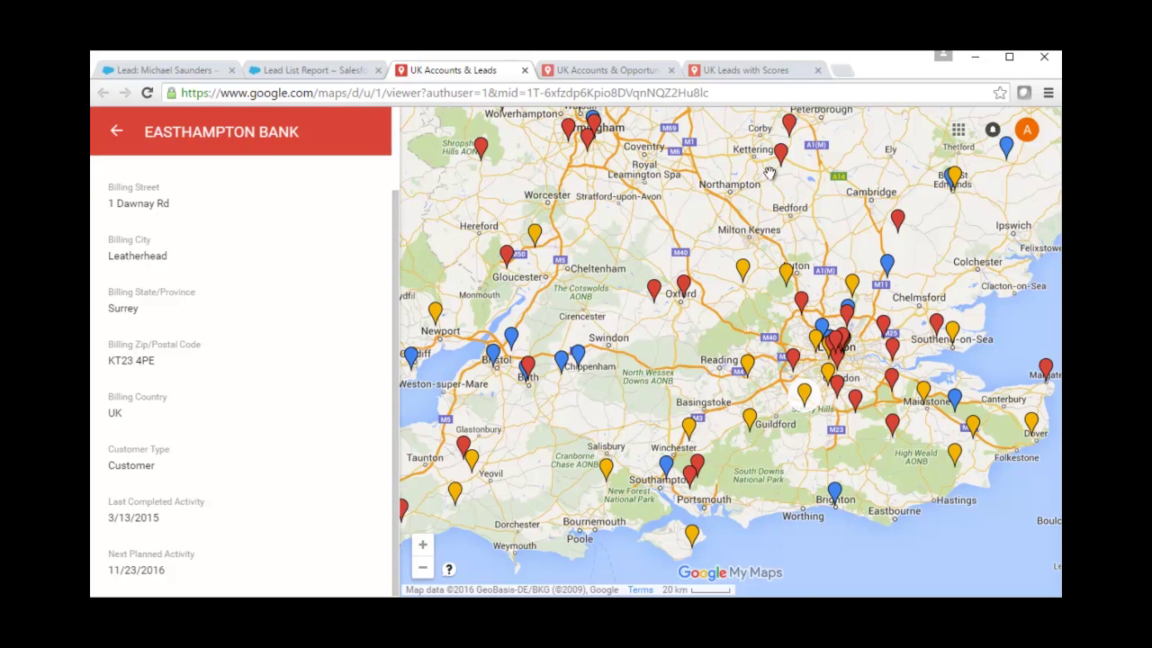
- Examine the details of the APARTMENTS GARDENS NSD OFFICE PINES lead between Huddersfield and Leeds
drag(670, 196, 900, 621)
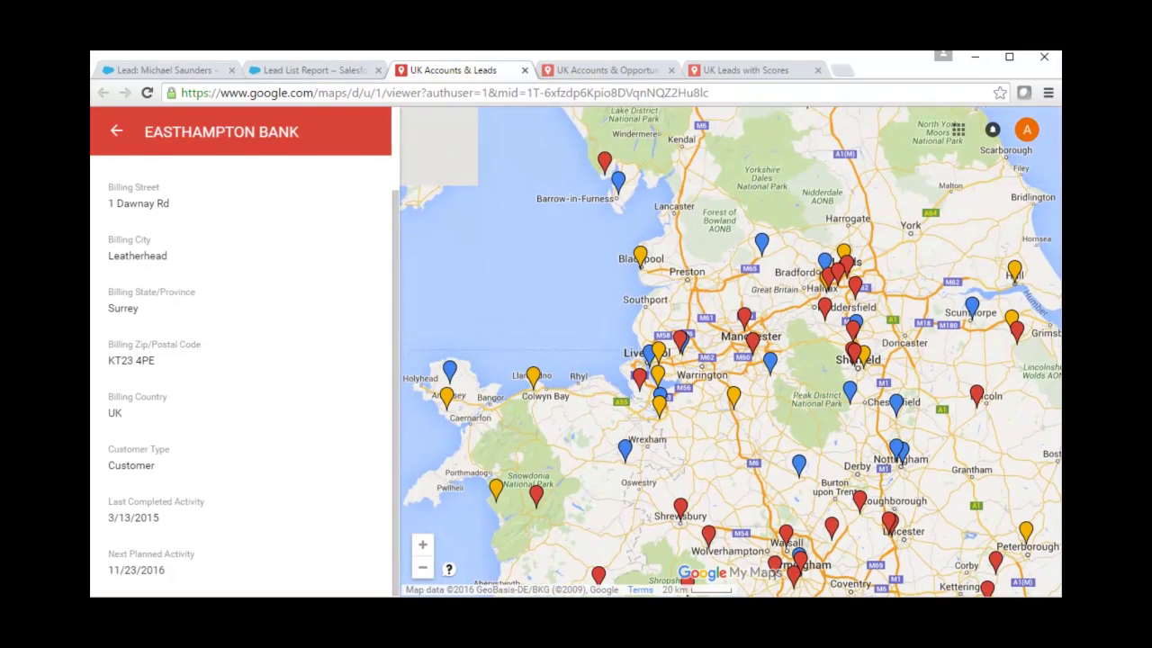
drag(722, 202, 638, 280)
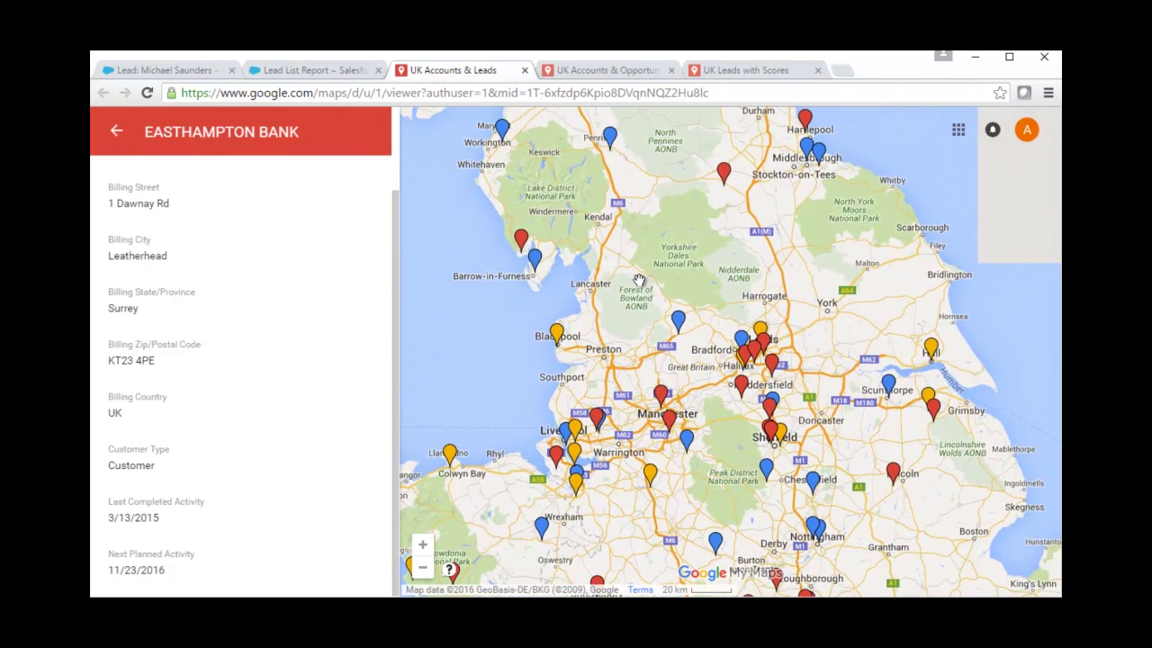
click(420, 544)
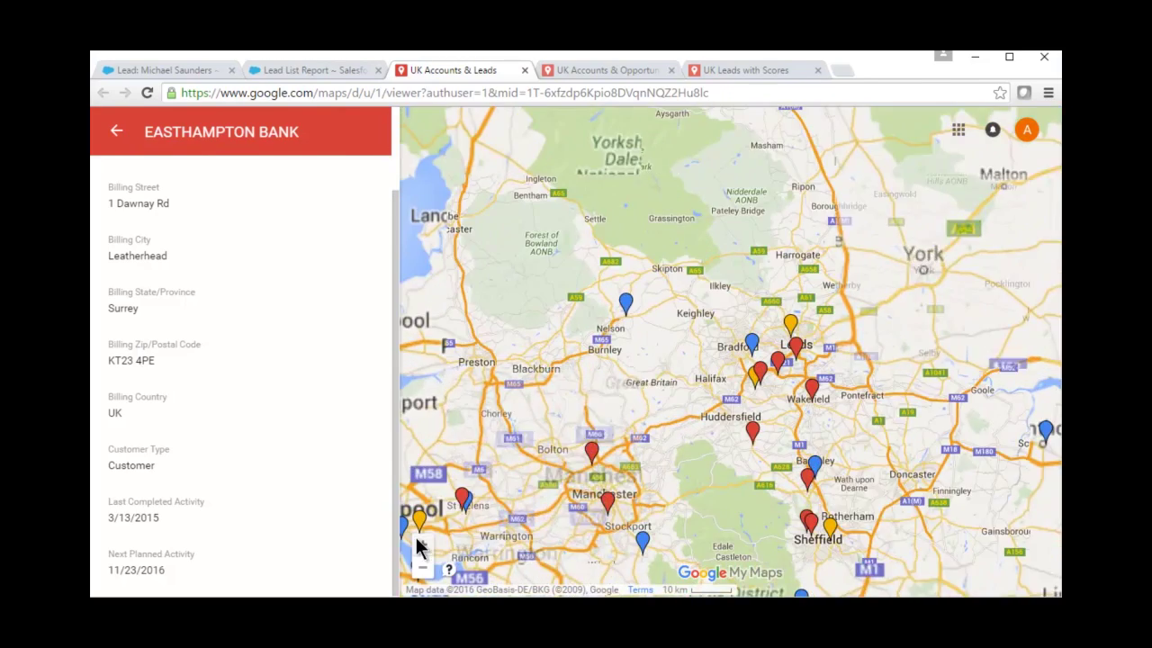
click(759, 380)
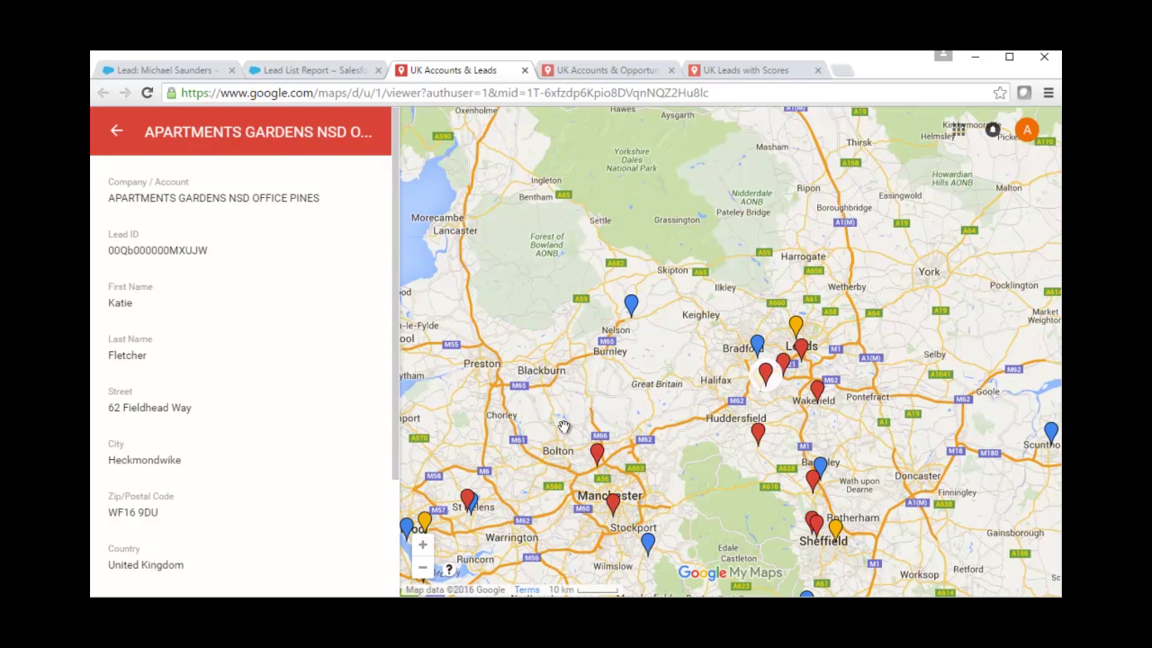
- On the UK Accounts & Opportunities map, examine the details of the £149,000.00 GenePoint opportunity in London
click(587, 72)
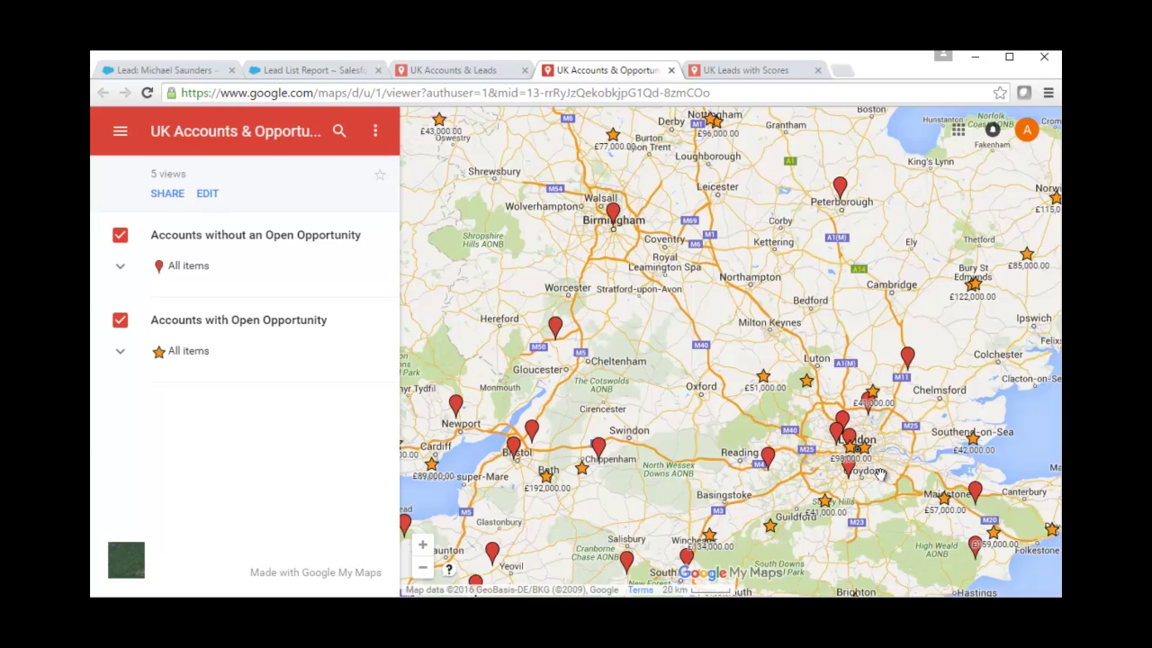
scroll(880, 472, up, 1)
scroll(878, 470, up, 1)
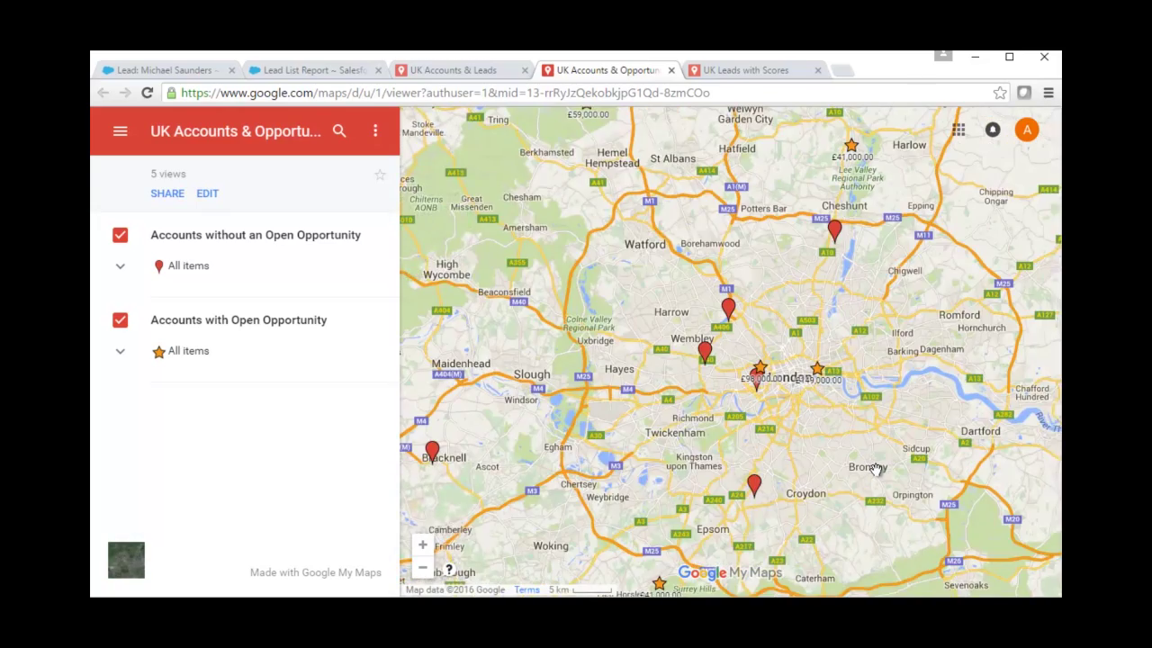
drag(715, 327, 758, 412)
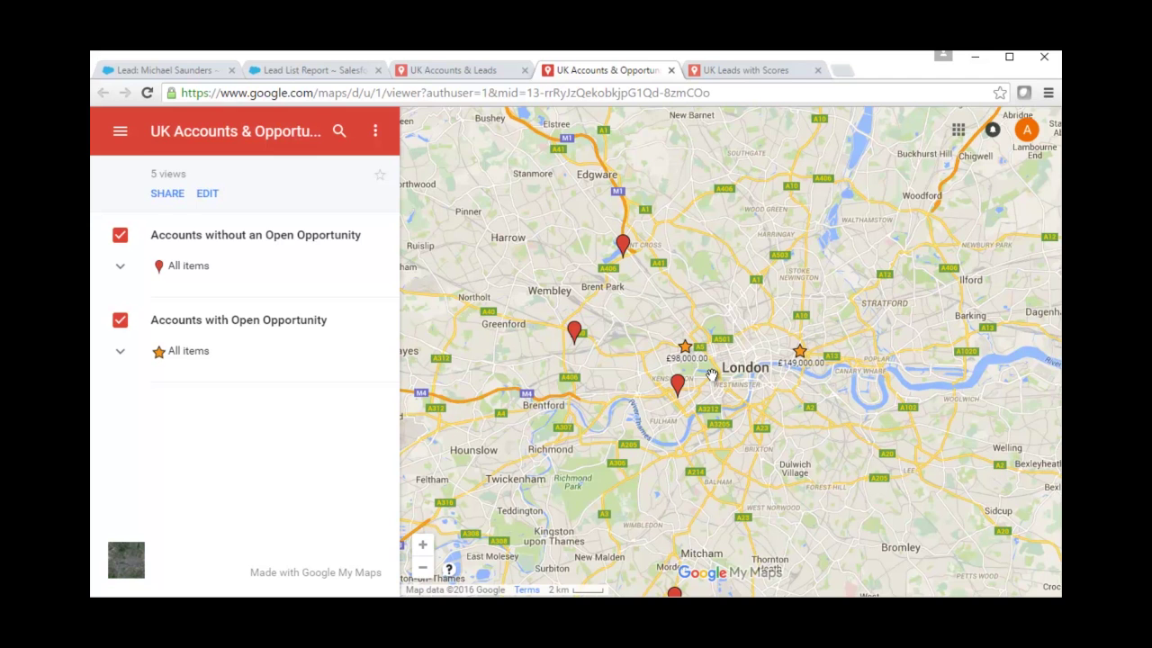
click(799, 352)
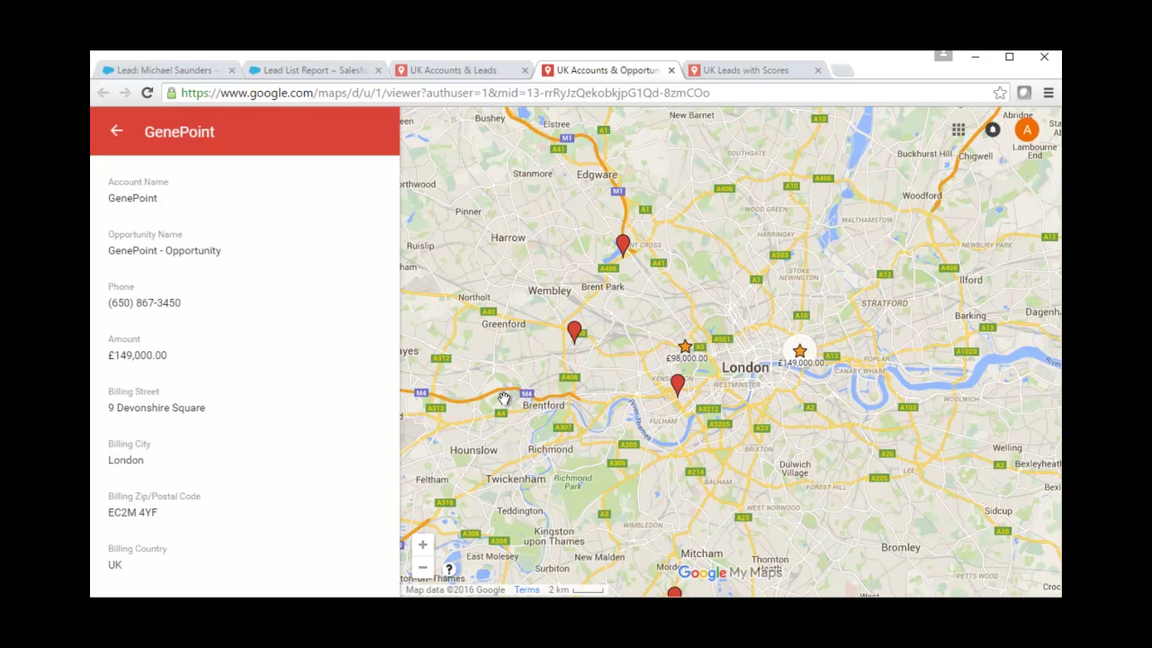
- After viewing the UK Leads with Scores map, export the filtered Salesforce Lead List Report in Excel format
click(755, 70)
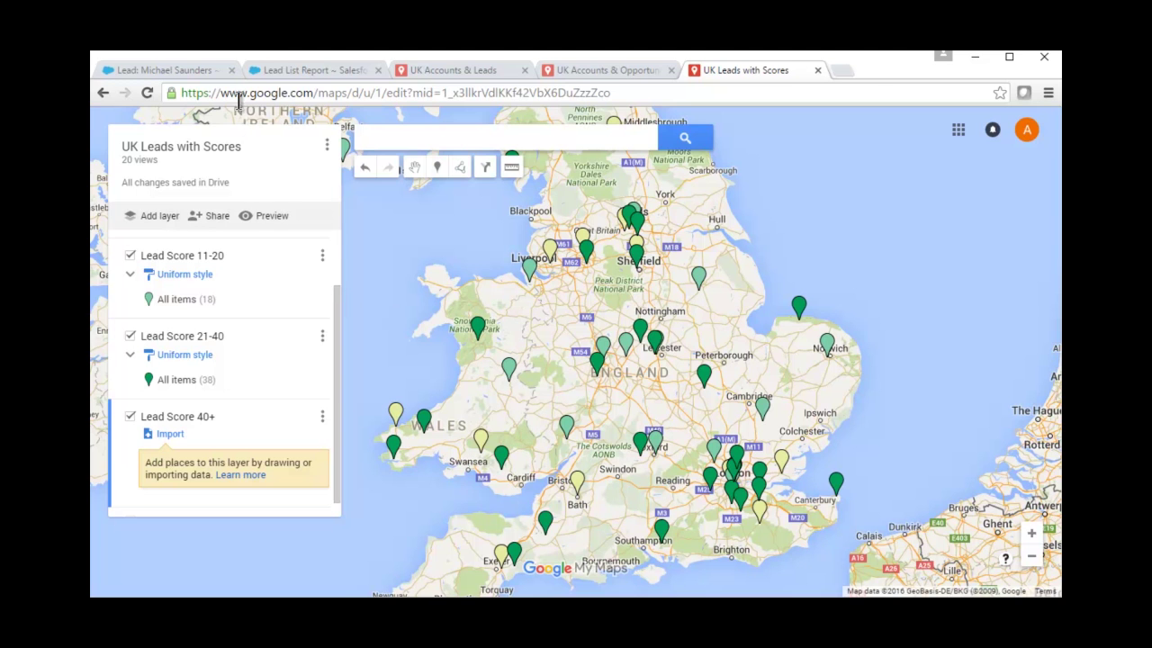
click(309, 63)
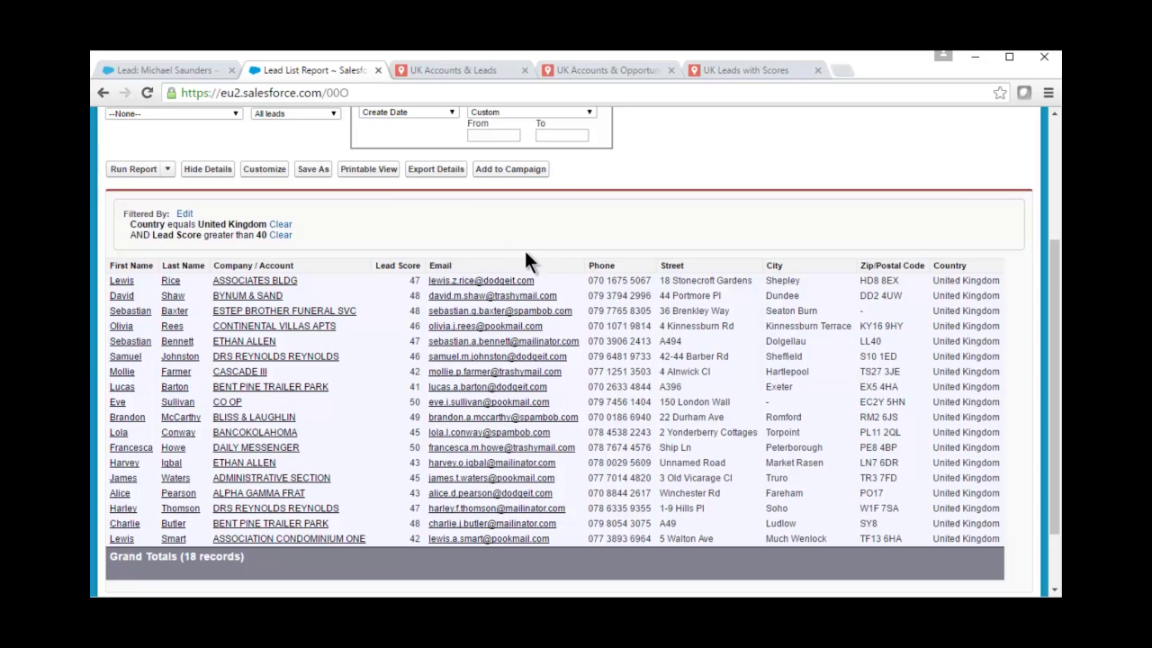
click(436, 170)
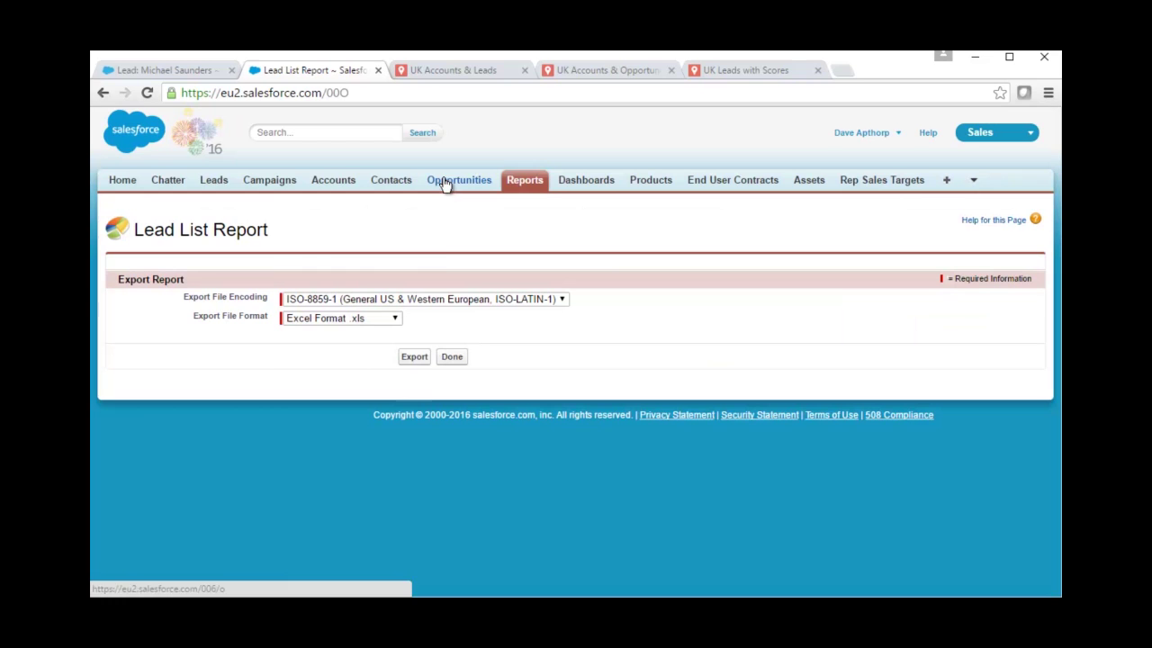
click(412, 360)
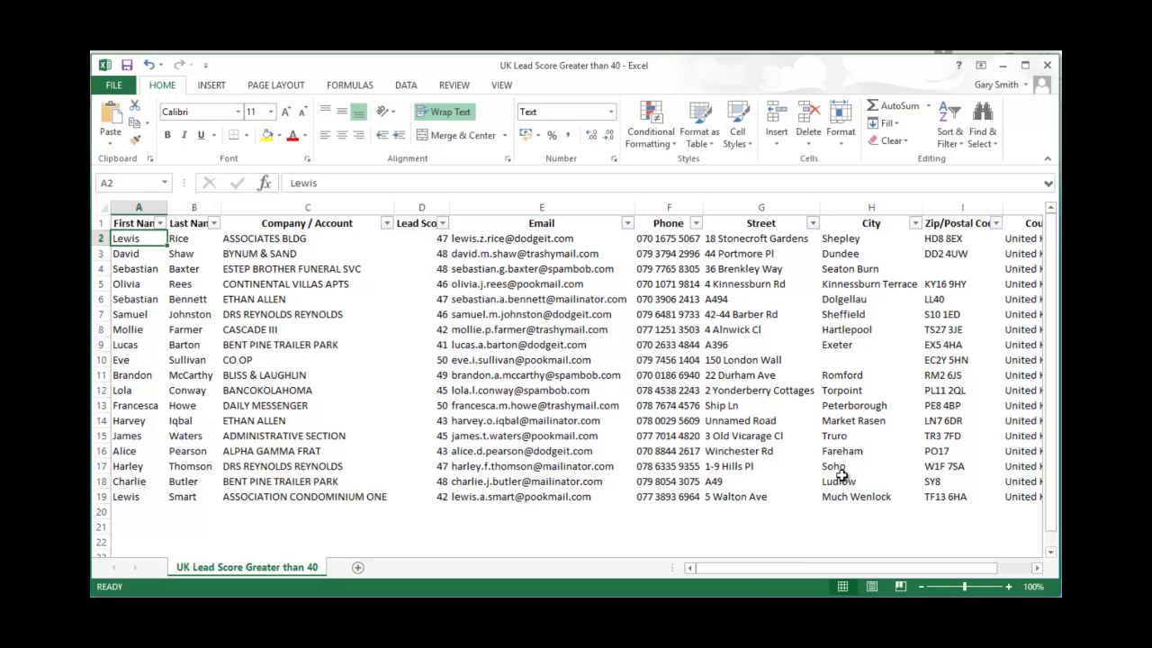
click(105, 85)
click(149, 238)
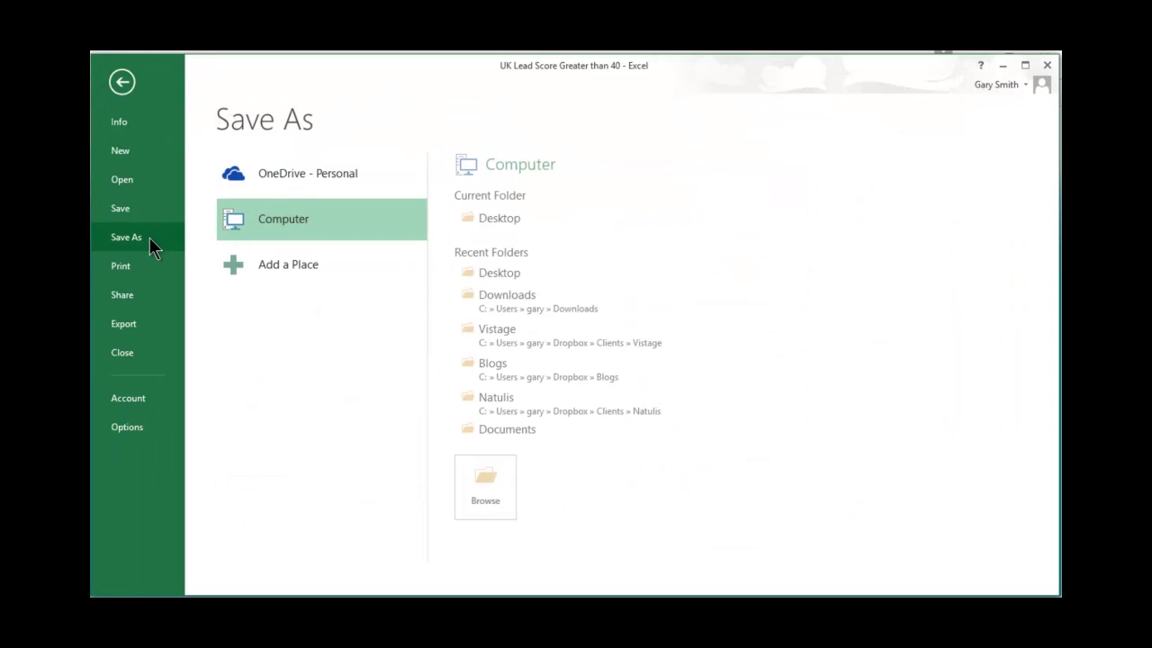
click(512, 270)
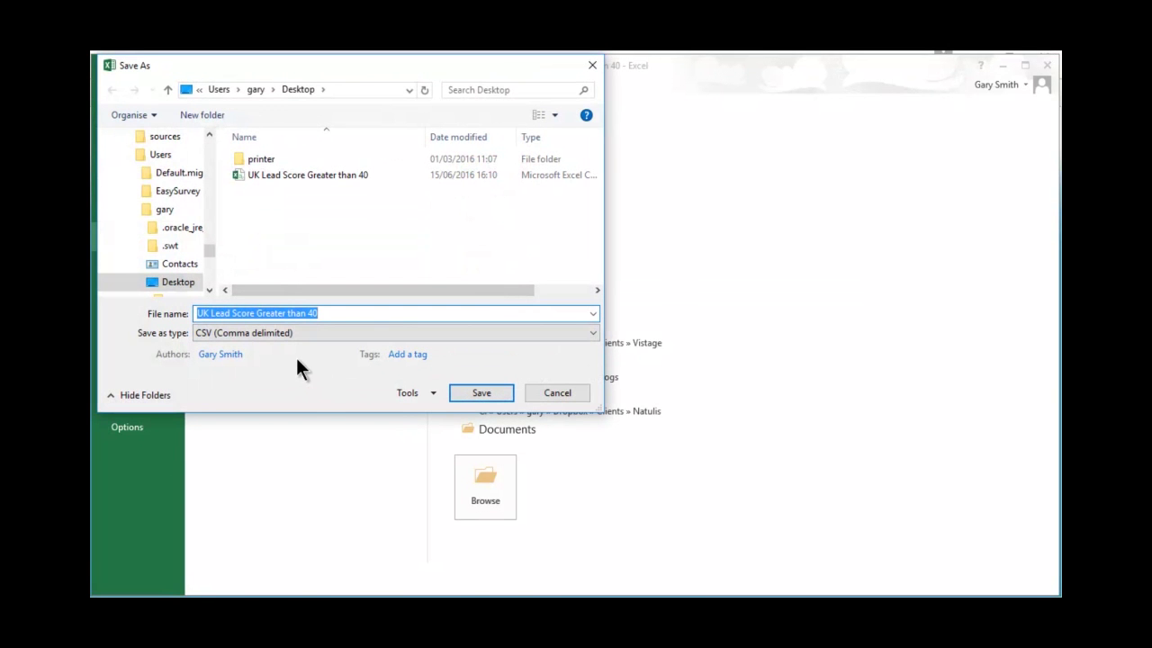
click(569, 392)
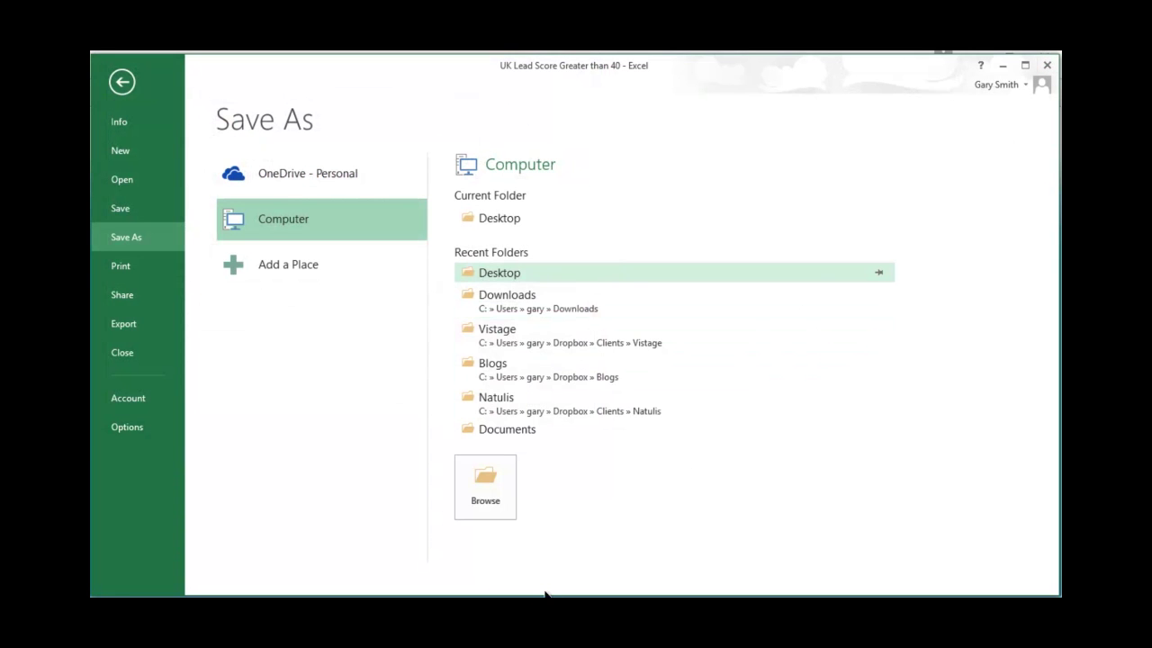
- Switch to the UK Leads with Scores map in the browser and view the file import options for the Lead Score 40+ layer
key(alt+Tab)
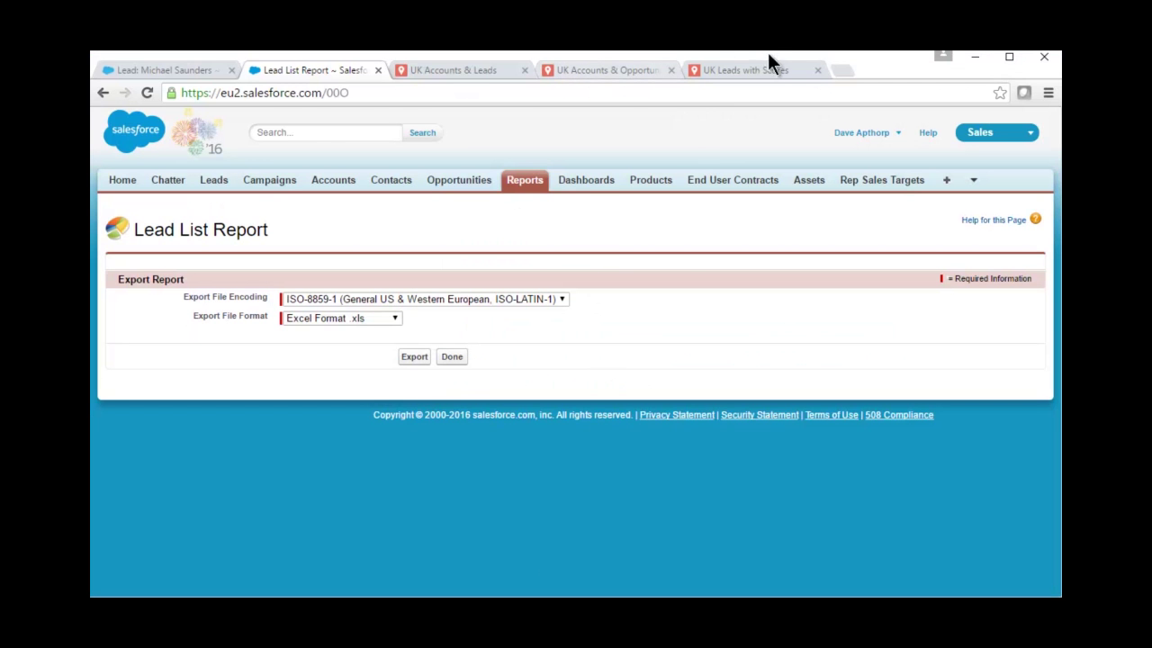
click(739, 72)
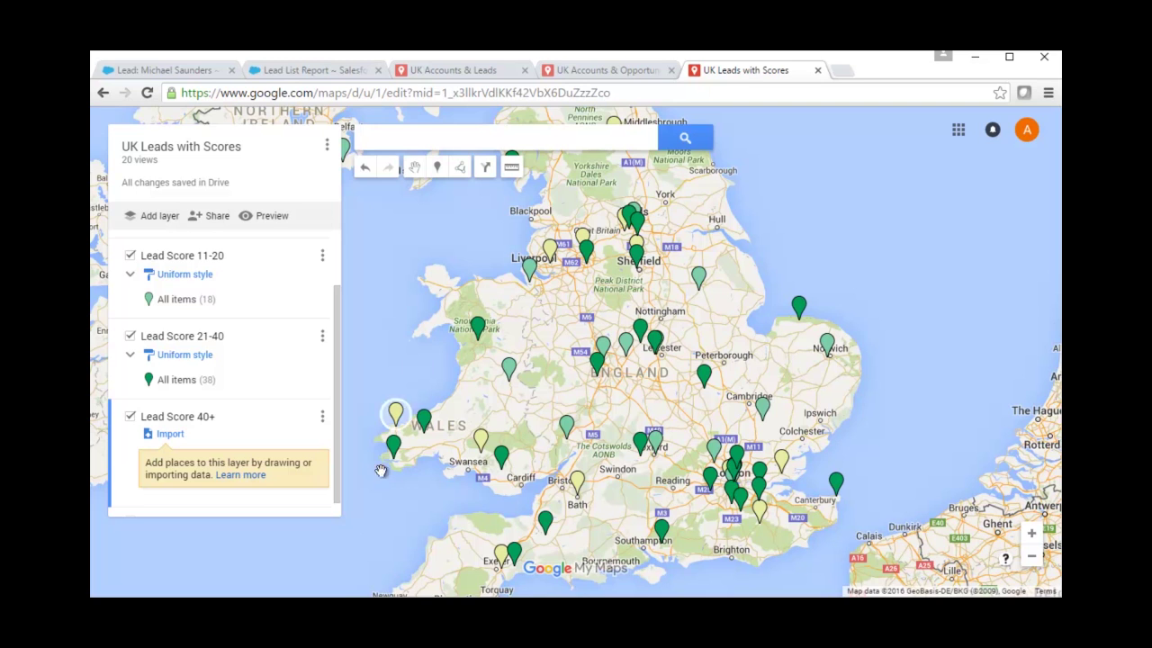
click(171, 436)
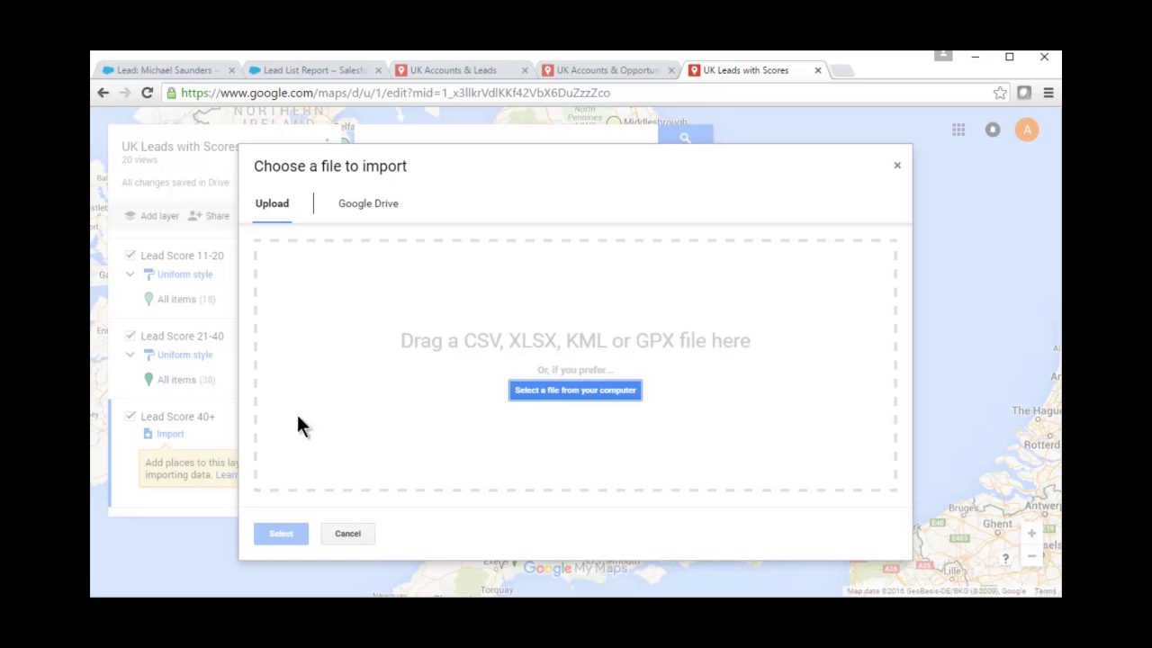
click(898, 169)
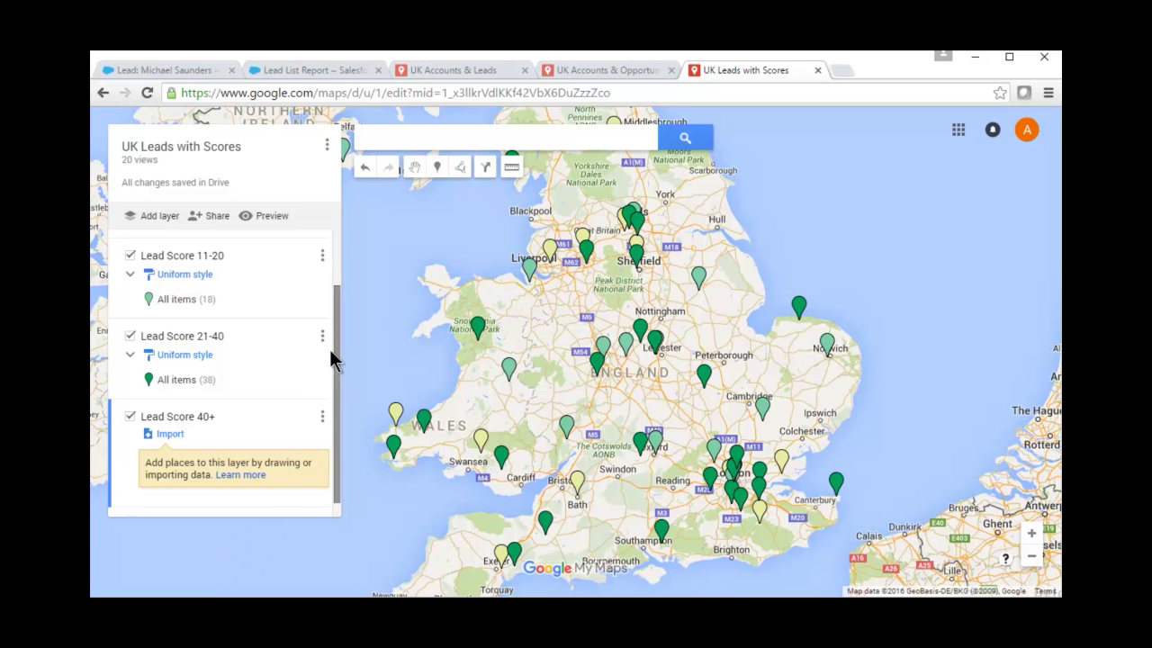
- Add a new untitled layer to the UK Leads with Scores map and delete it
drag(337, 342, 333, 268)
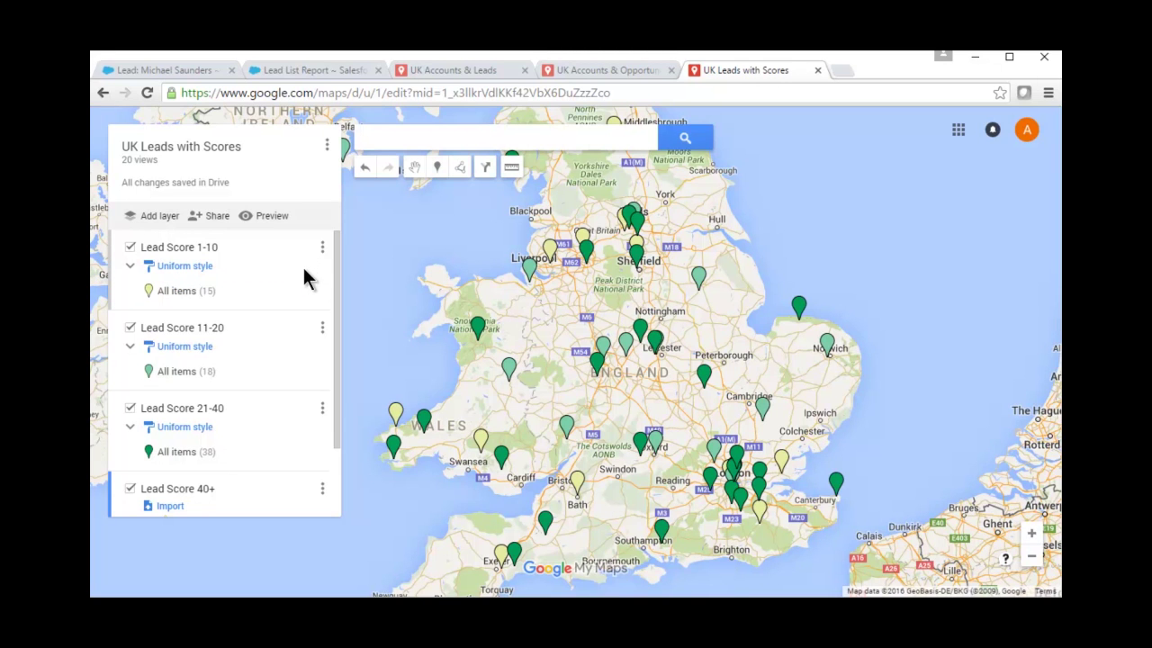
click(144, 217)
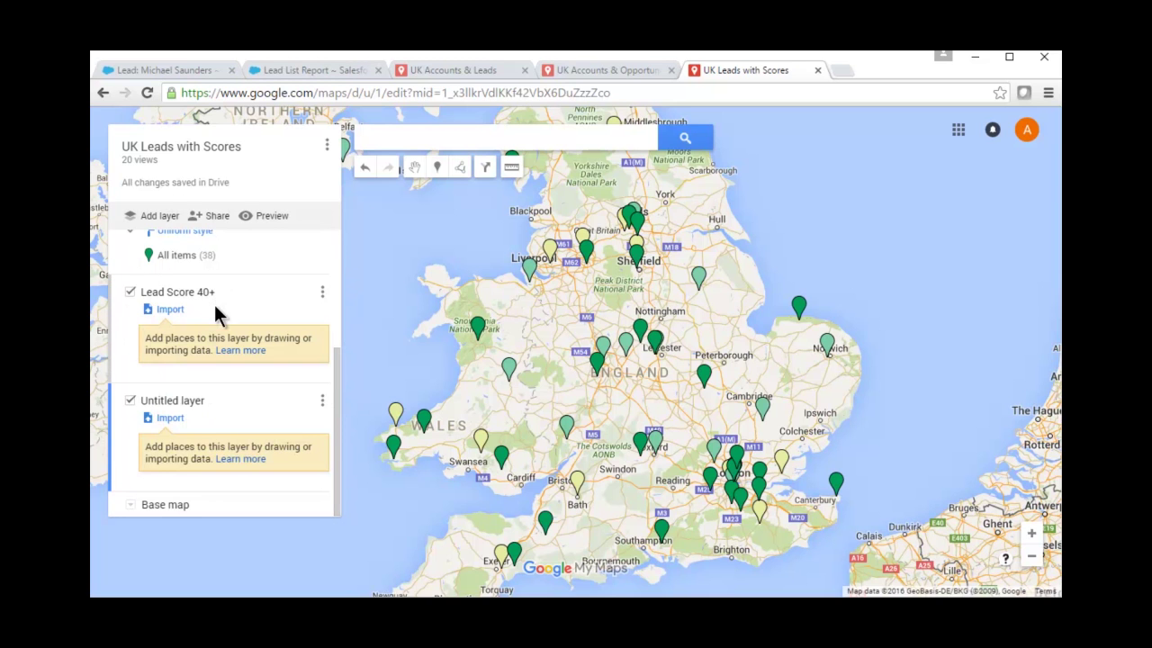
click(322, 402)
click(272, 444)
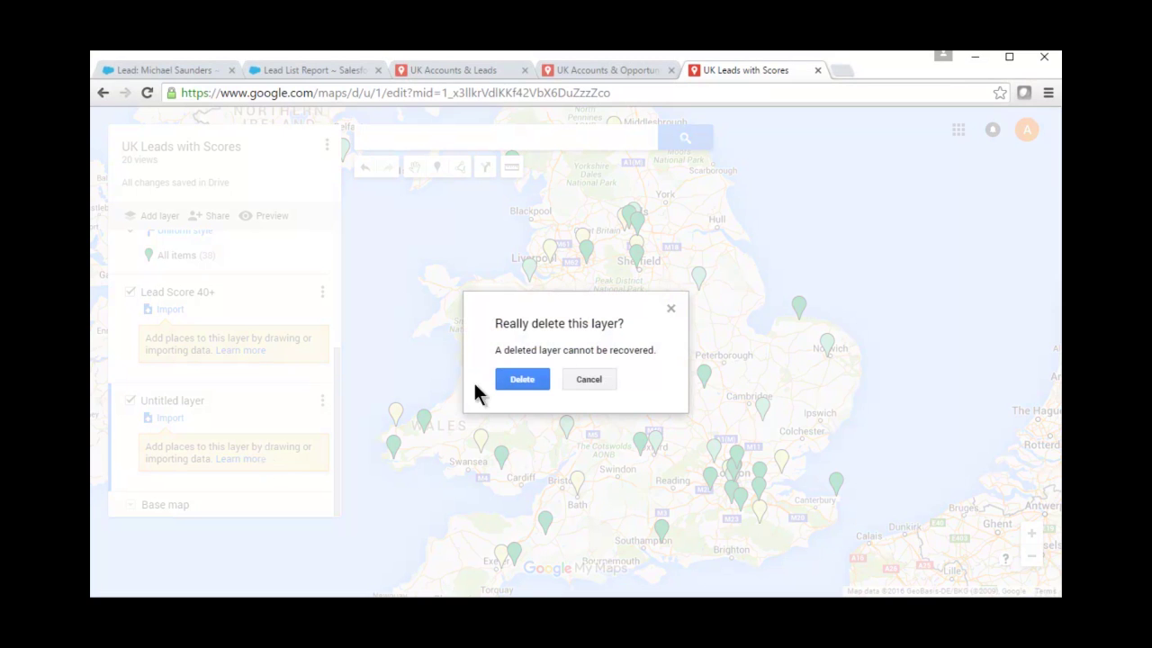
click(530, 381)
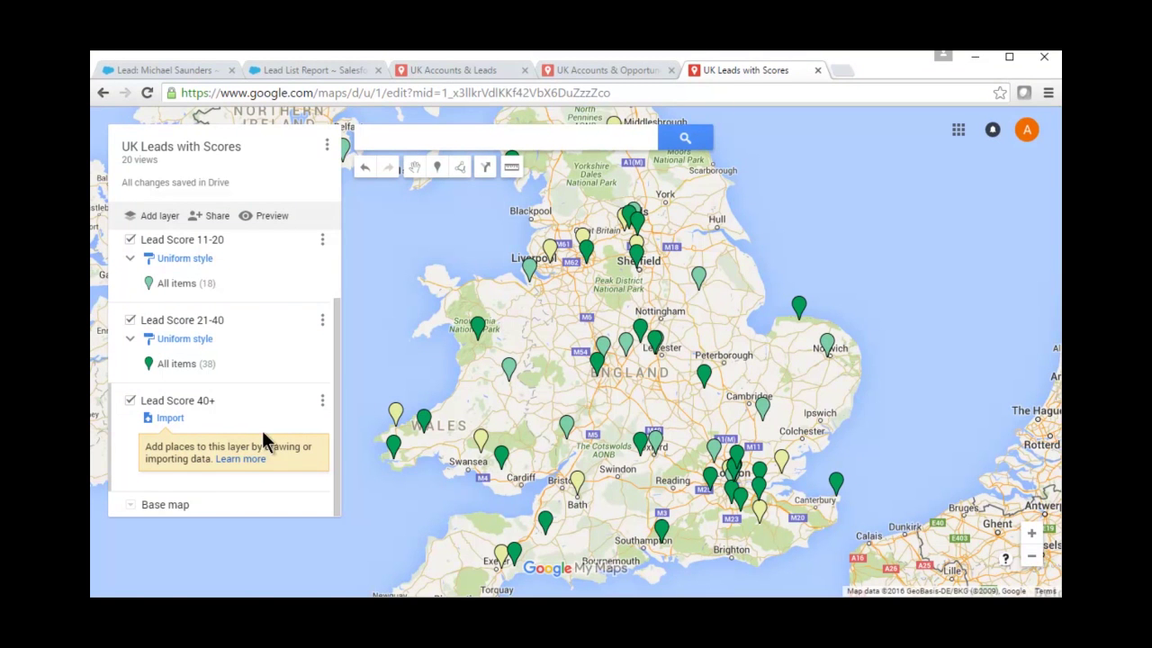
- Import the file UK Lead Score Greater than 40 from the Desktop into the Lead Score 40+ layer
click(170, 418)
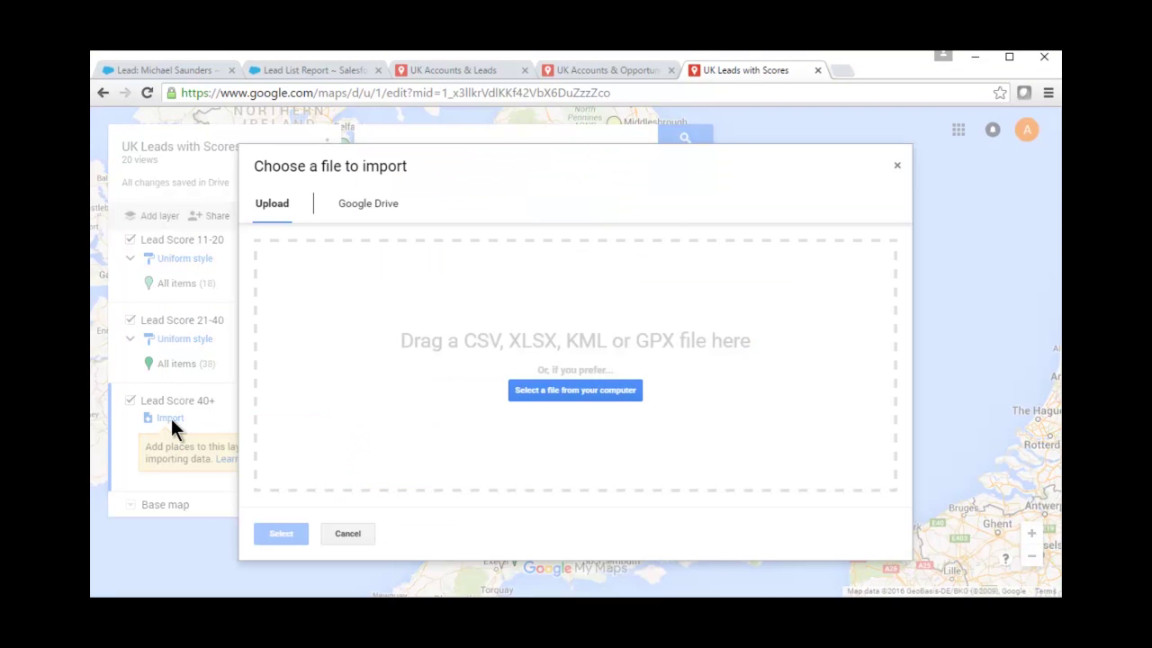
click(577, 390)
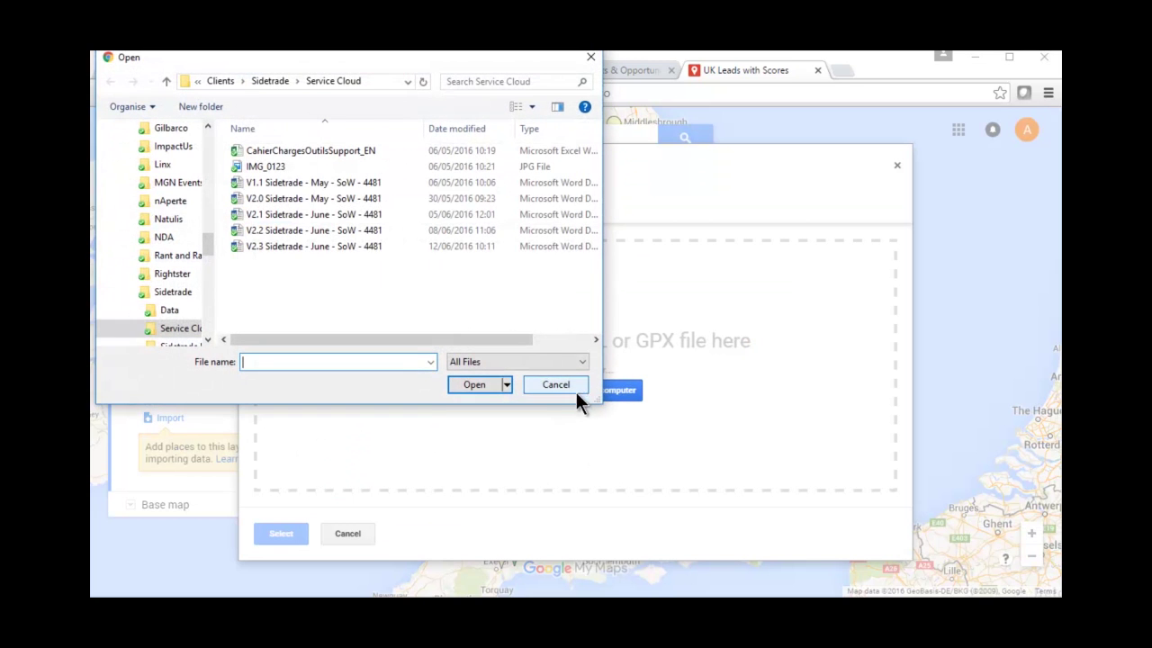
drag(212, 243, 221, 133)
click(126, 152)
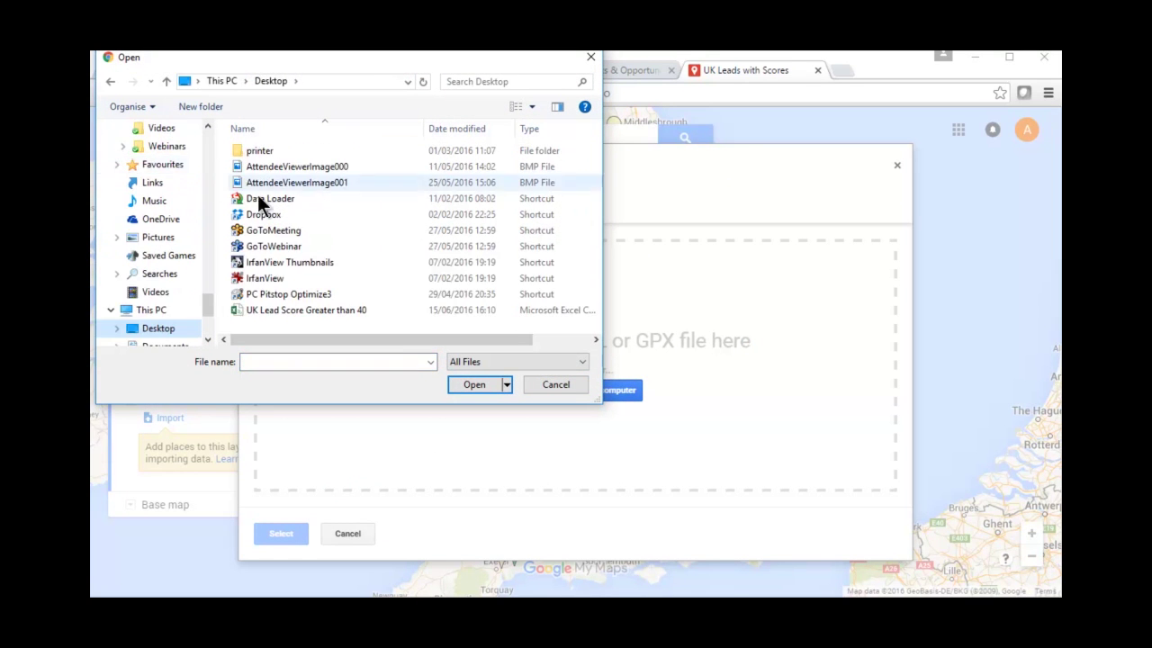
click(293, 313)
double_click(292, 314)
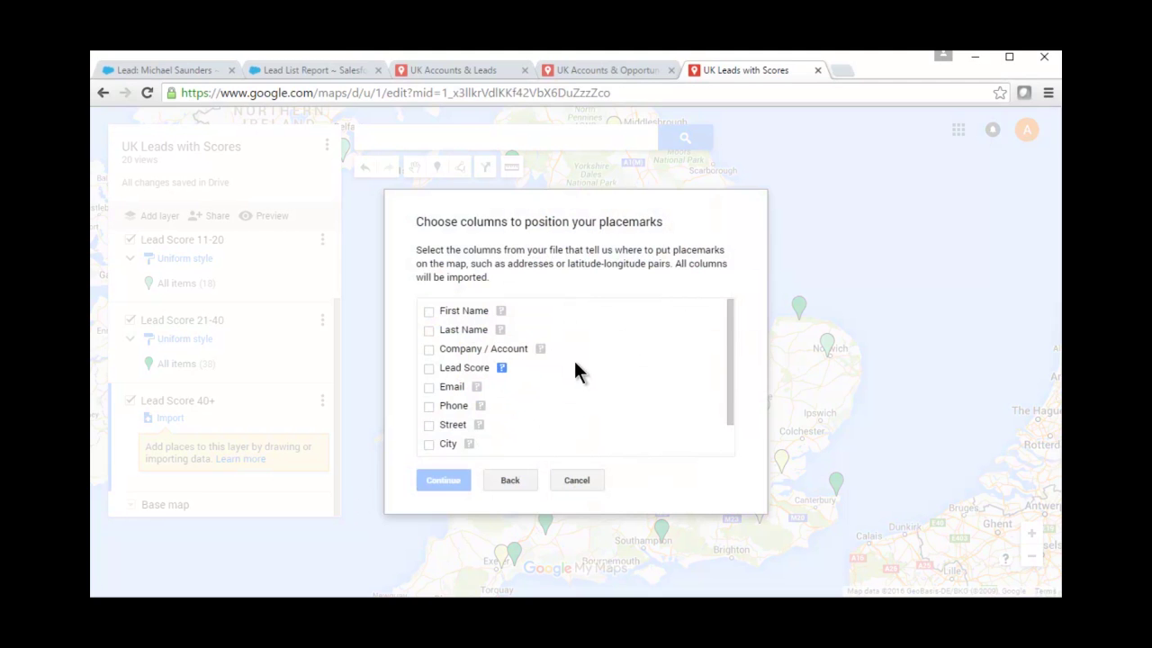
- Position the placemarks by the Street, City, Zip/Postal Code and Country columns and continue to the marker title choice
scroll(577, 371, down, 2)
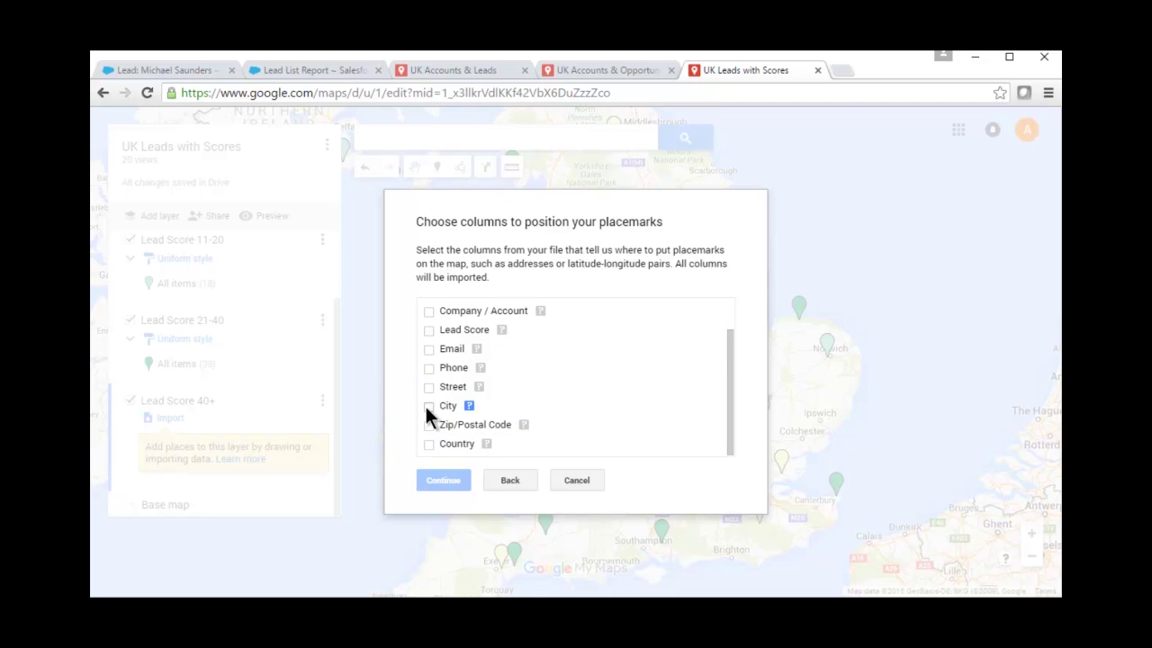
click(427, 406)
click(427, 386)
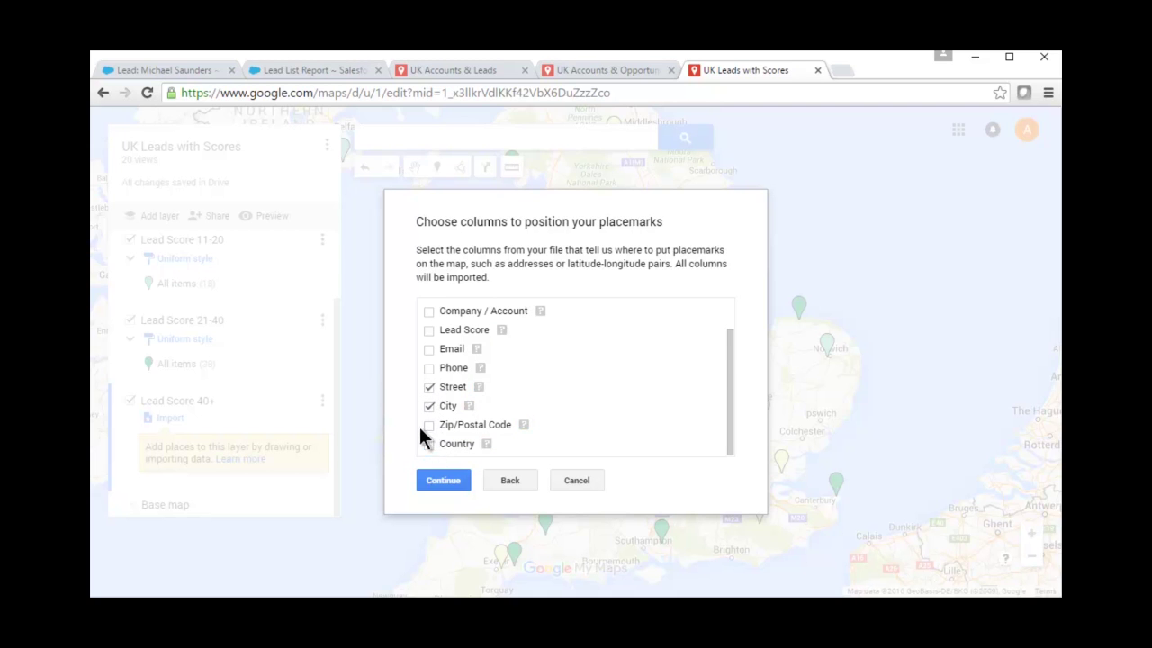
click(428, 424)
click(428, 443)
click(448, 482)
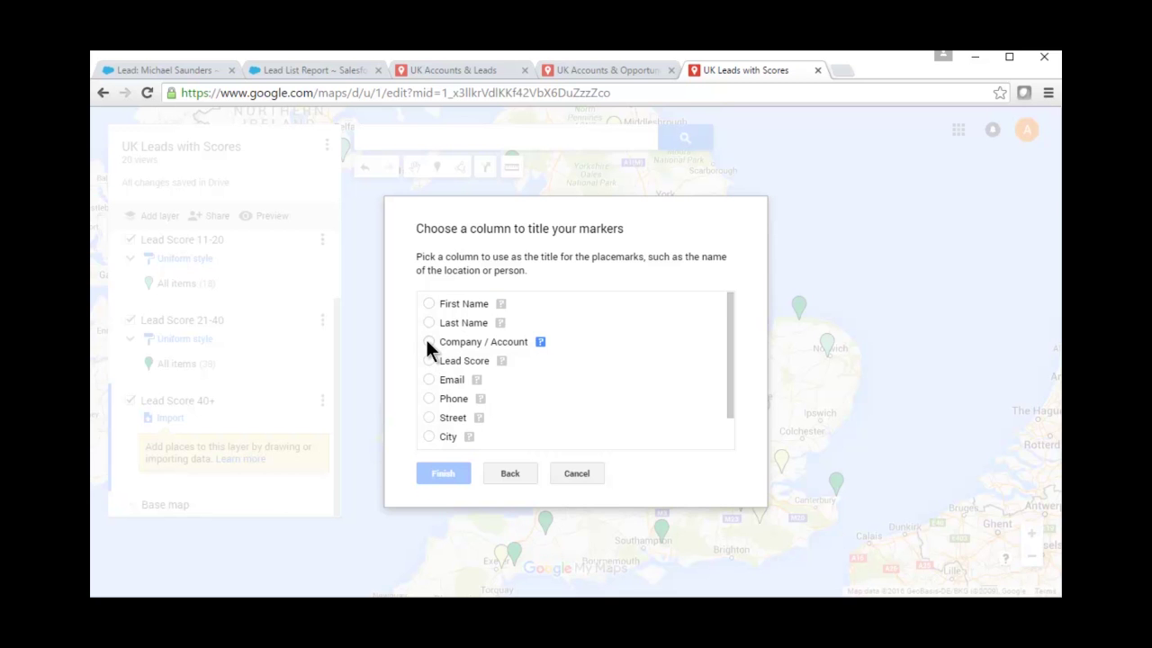
- Title the markers by the Company / Account column and finish the import into the Lead Score 40+ layer
click(428, 342)
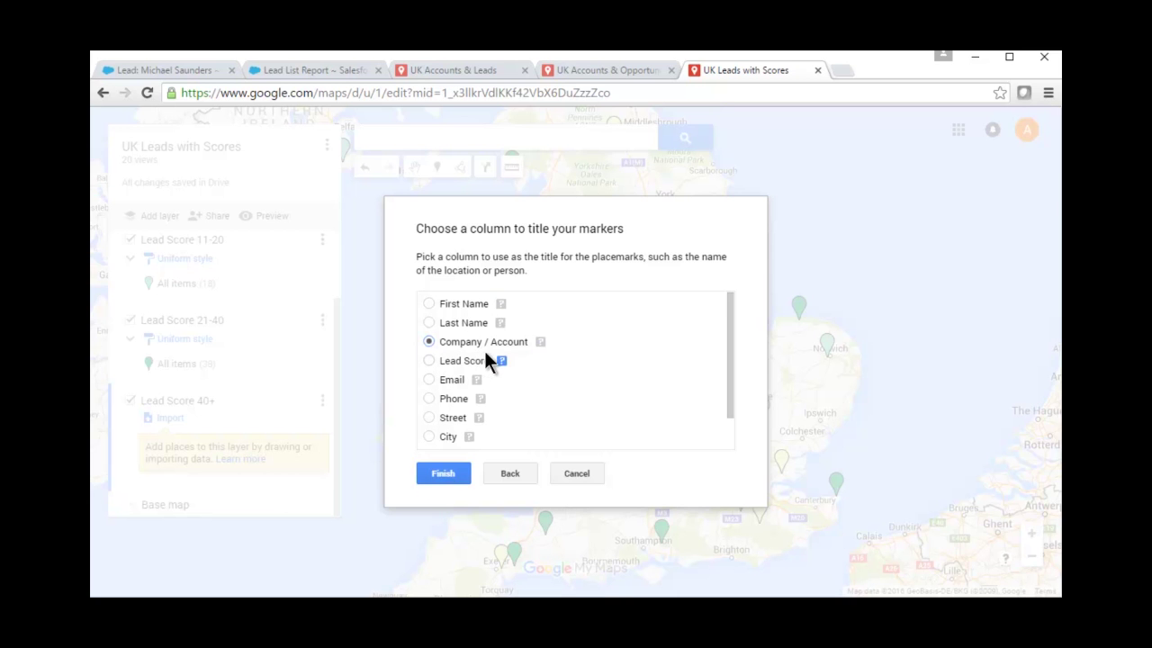
click(430, 473)
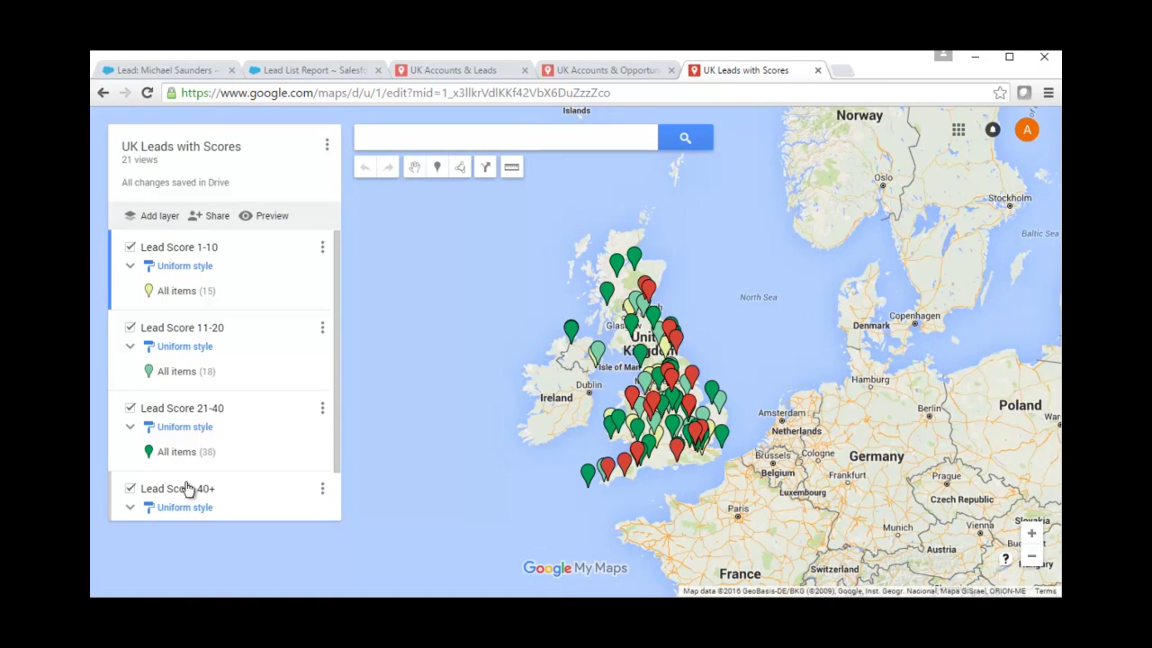
- Style all items in the Lead Score 40+ layer with the star icon shape in orange
scroll(672, 482, up, 1)
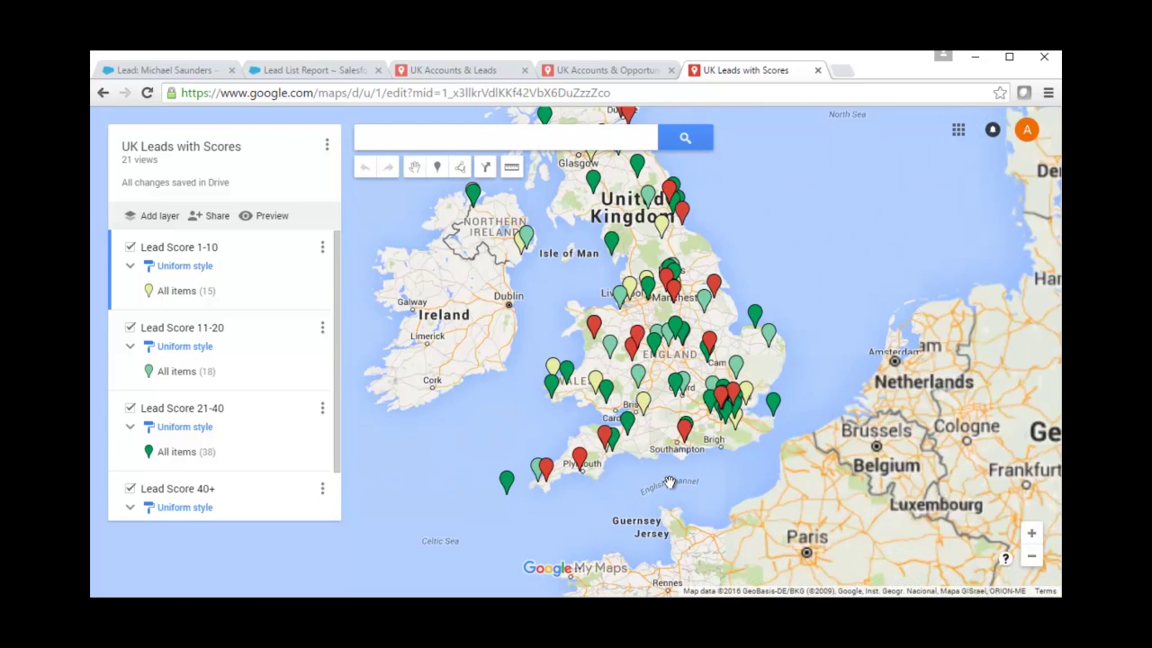
scroll(672, 482, up, 1)
drag(597, 435, 616, 540)
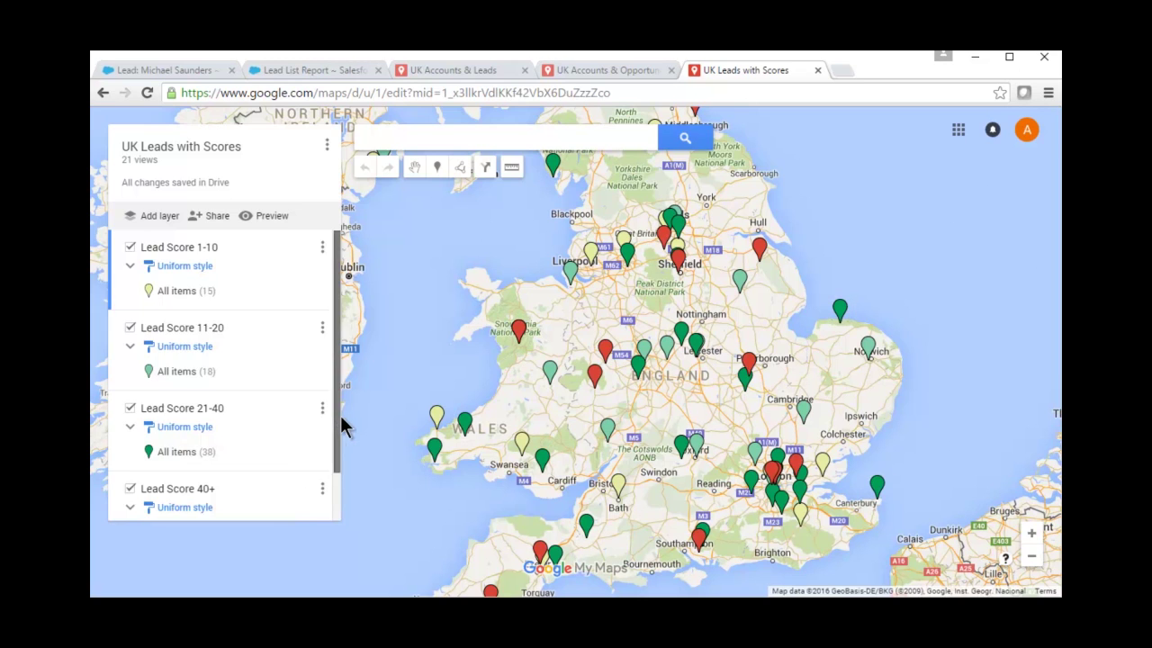
drag(342, 424, 326, 465)
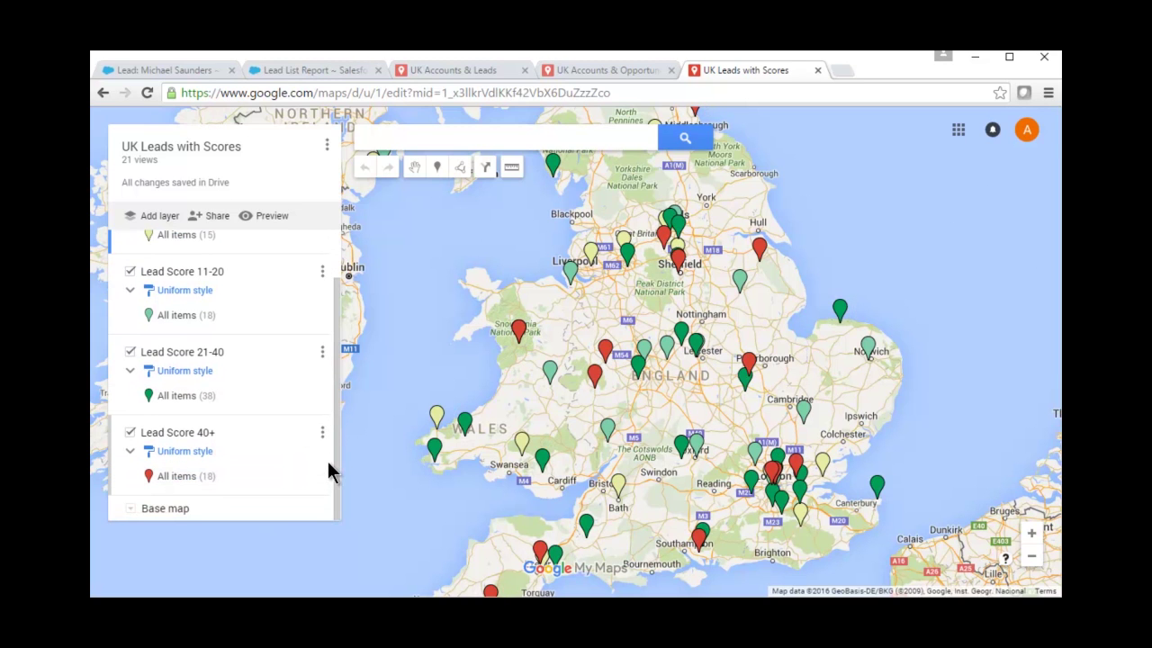
click(317, 476)
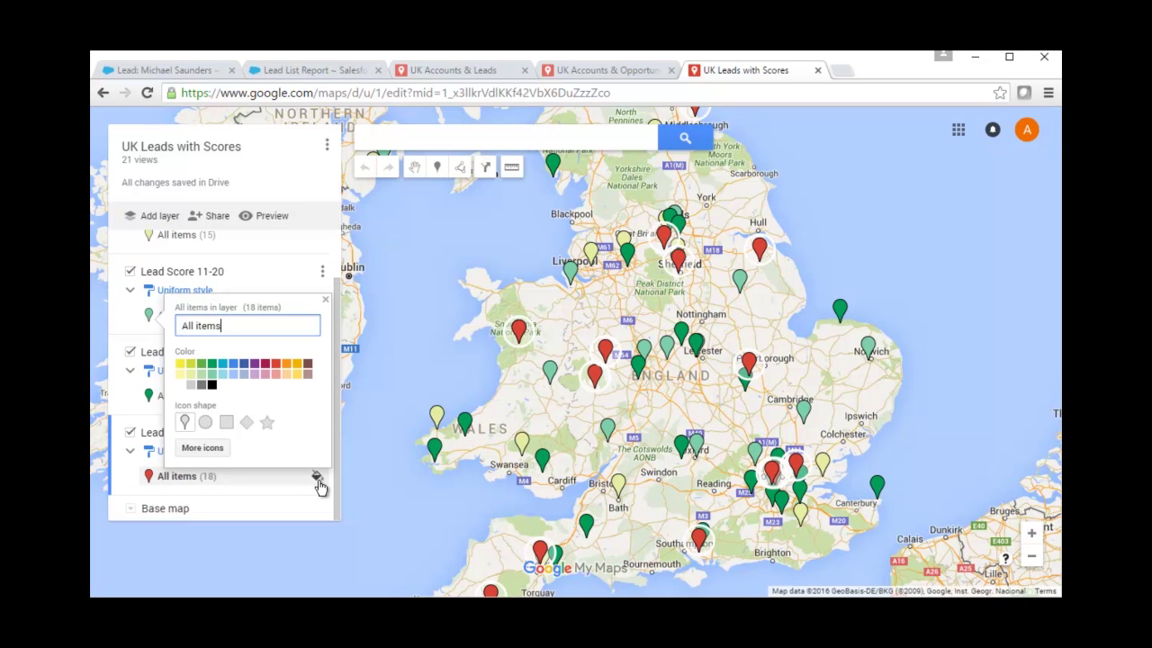
click(267, 422)
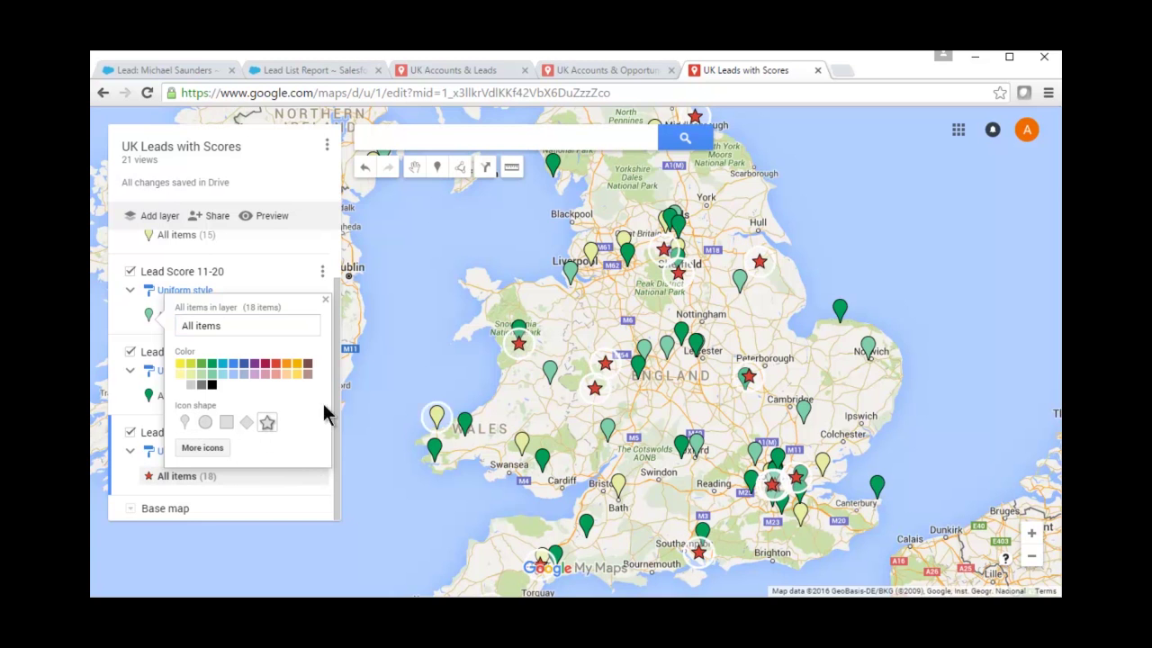
click(296, 368)
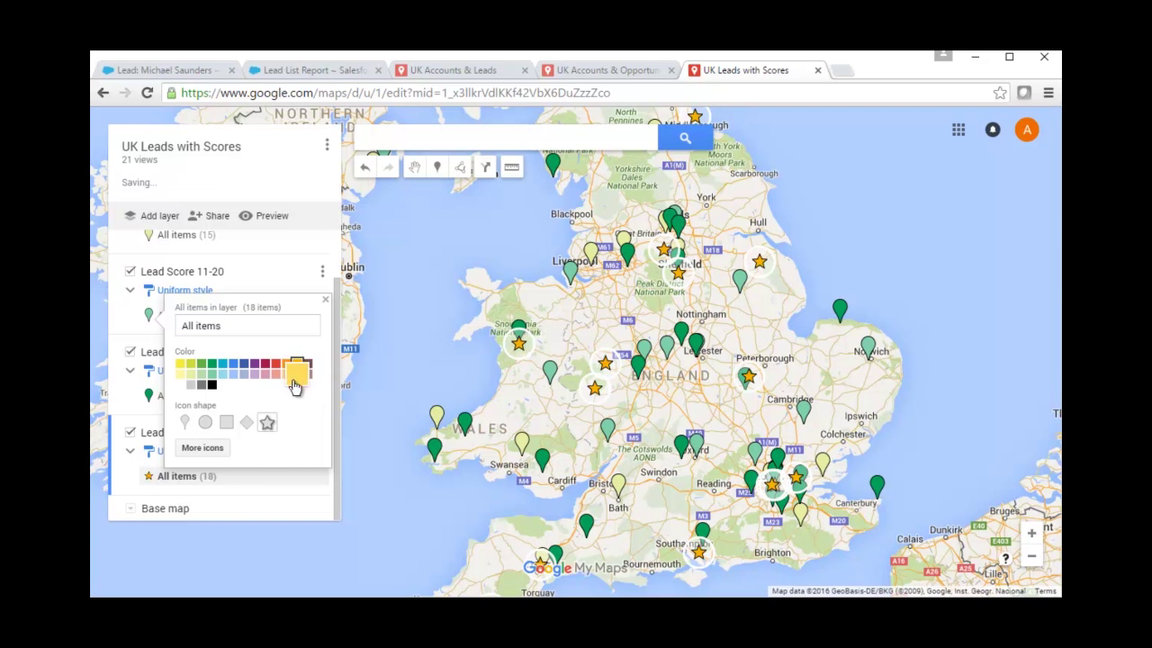
click(294, 506)
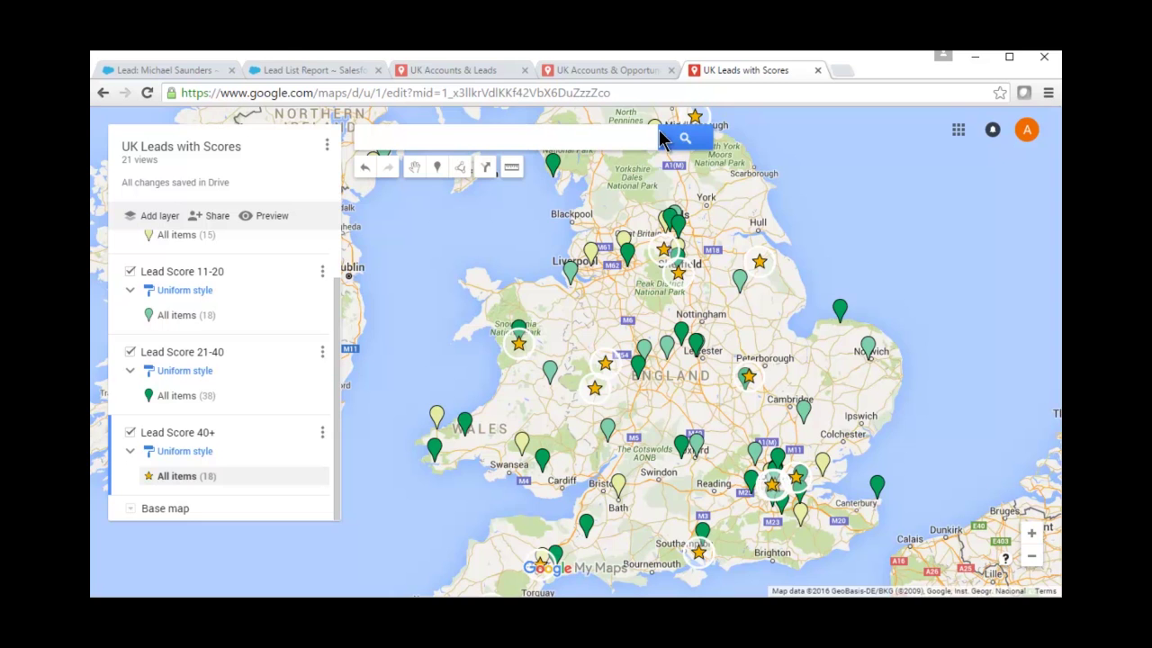
- Switch to the lead's record in Salesforce and open the View all Leads map from it
click(306, 71)
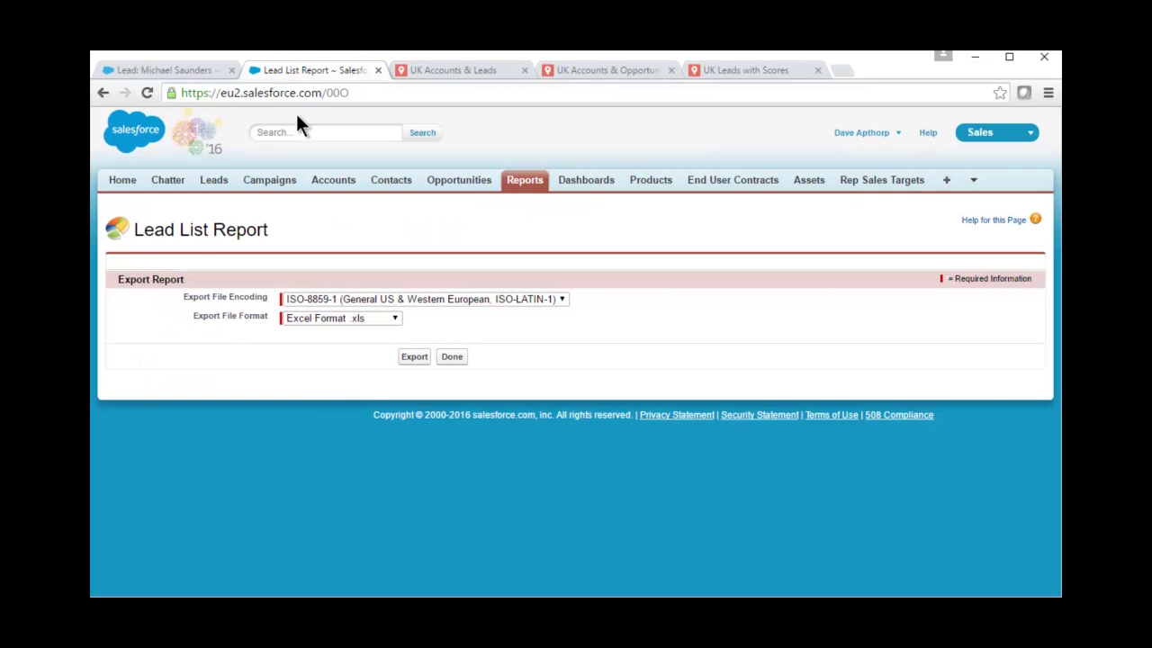
click(159, 68)
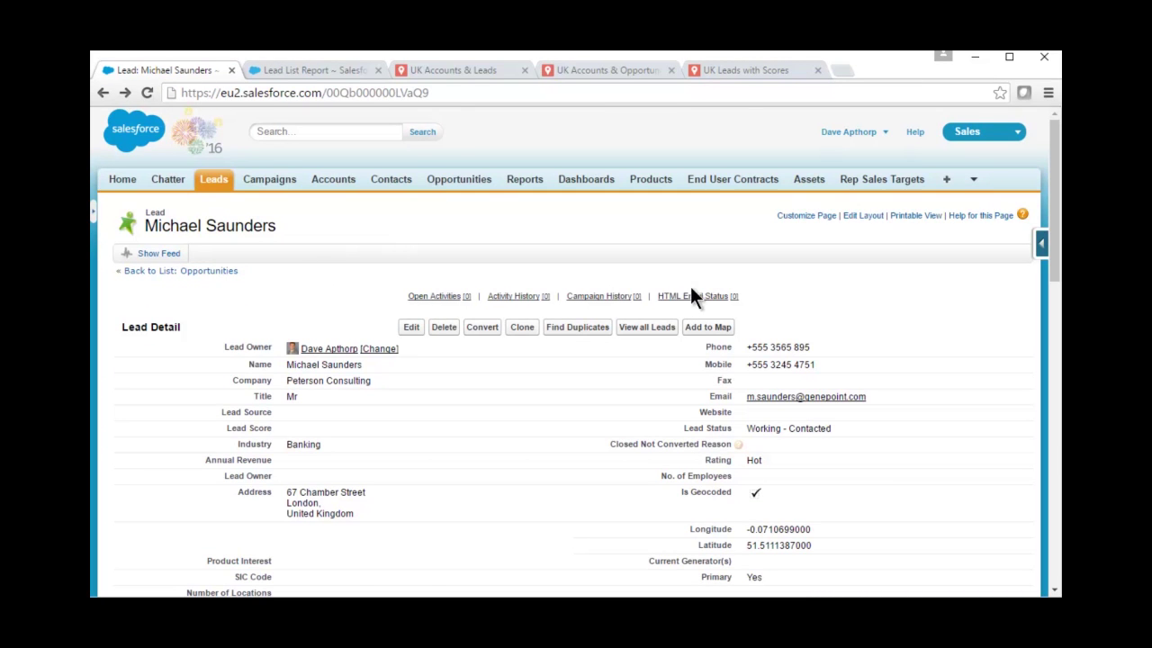
click(645, 333)
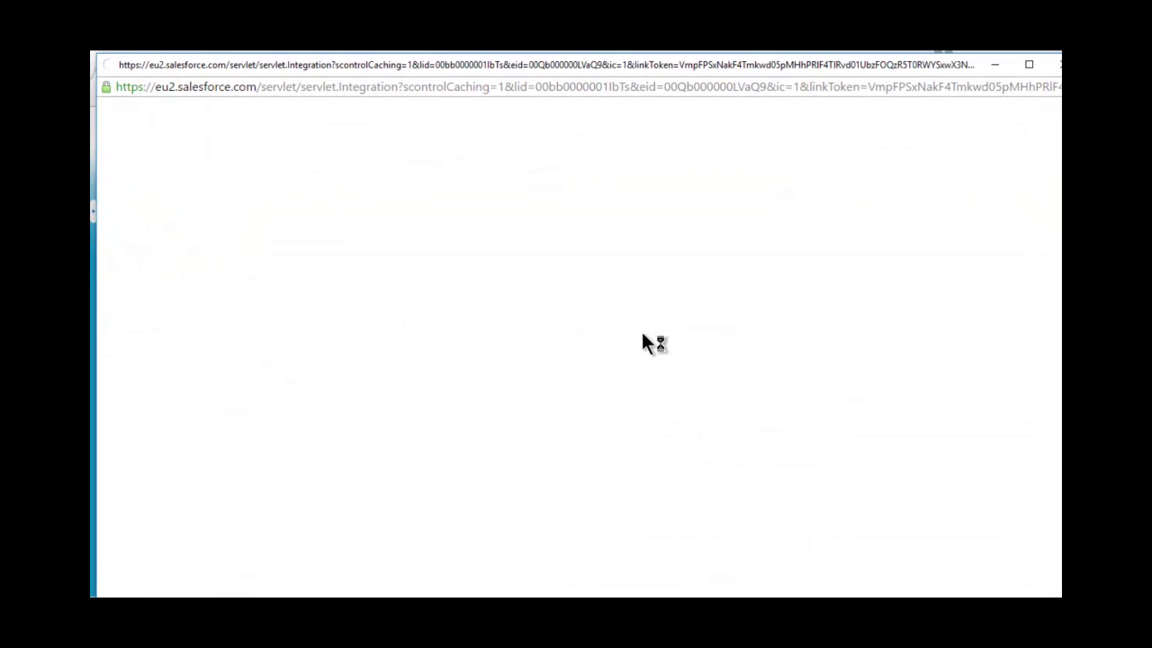
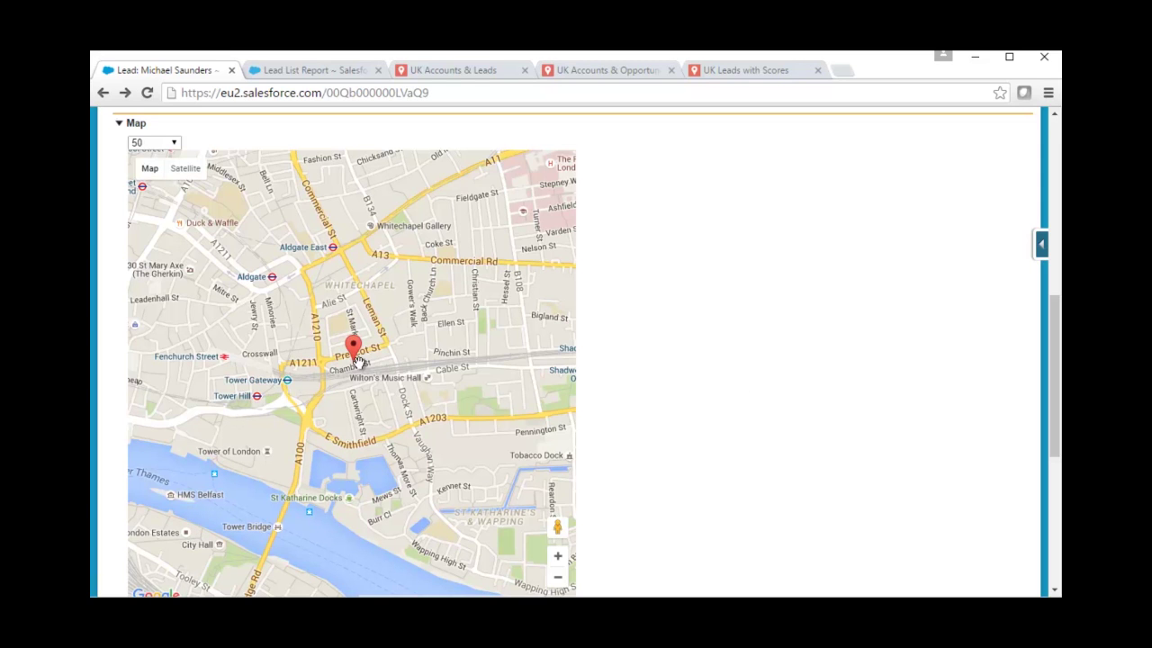
- Examine the area around the lead on the record's embedded map and set the map's numeric filter to 10
click(558, 581)
click(558, 580)
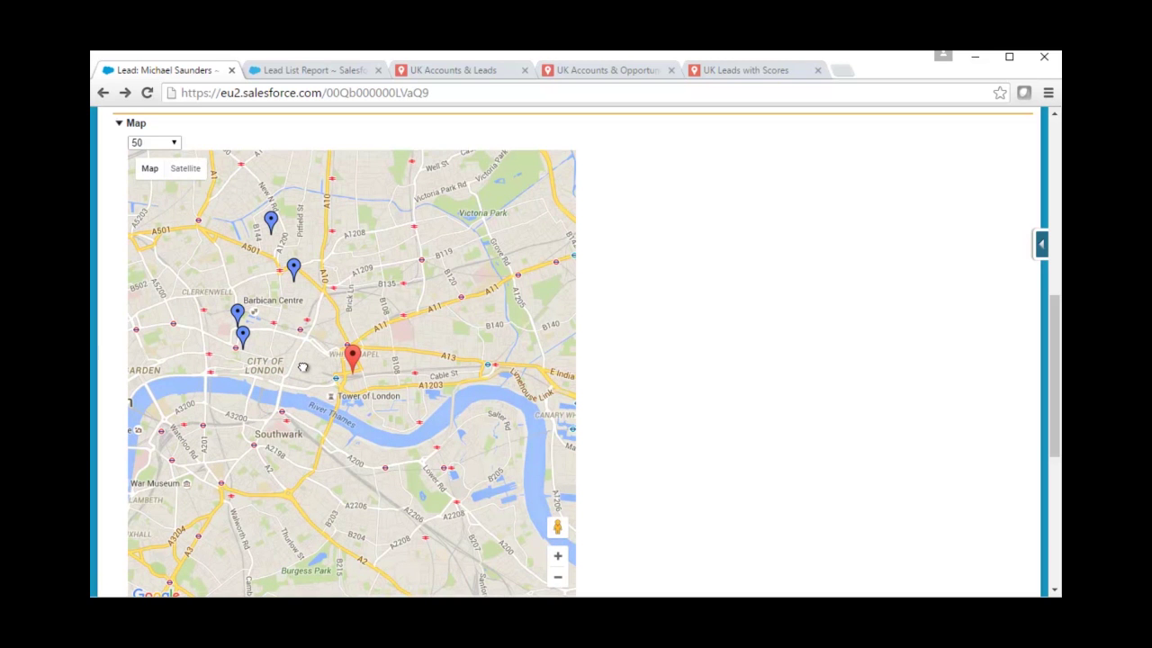
drag(306, 367, 324, 411)
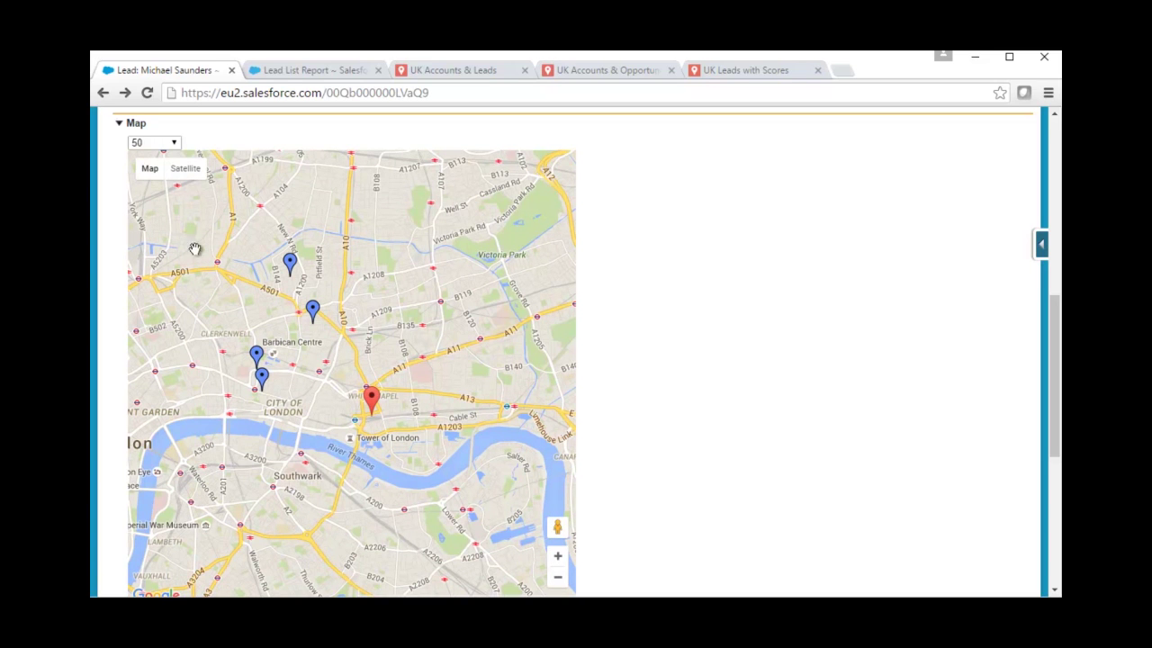
click(174, 144)
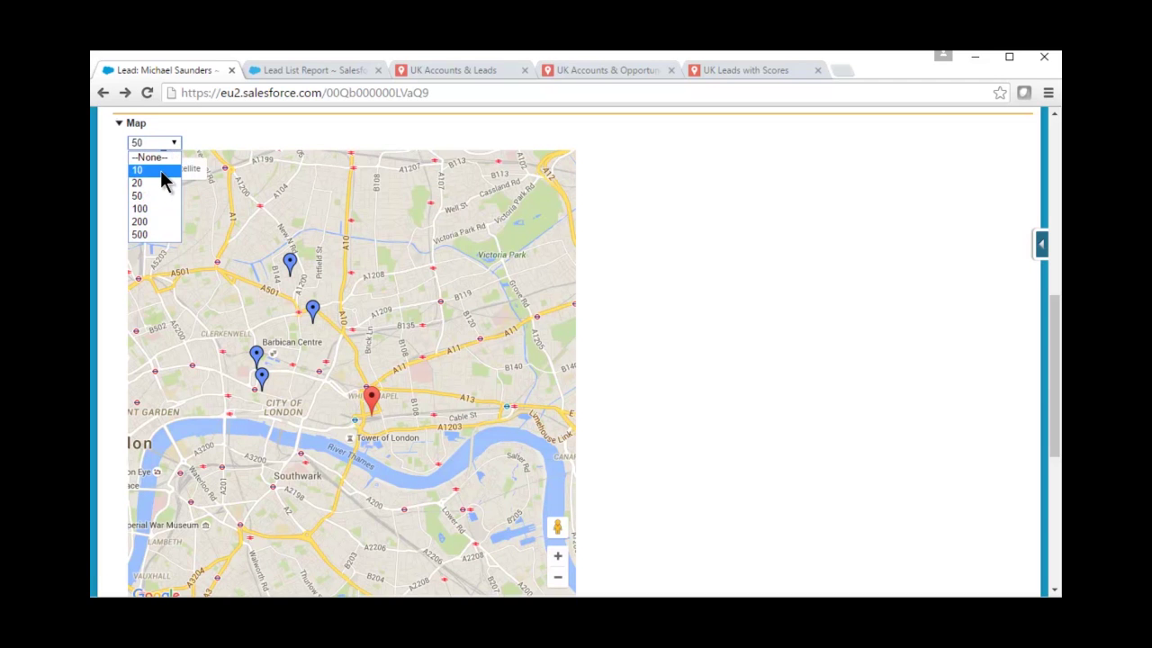
click(161, 171)
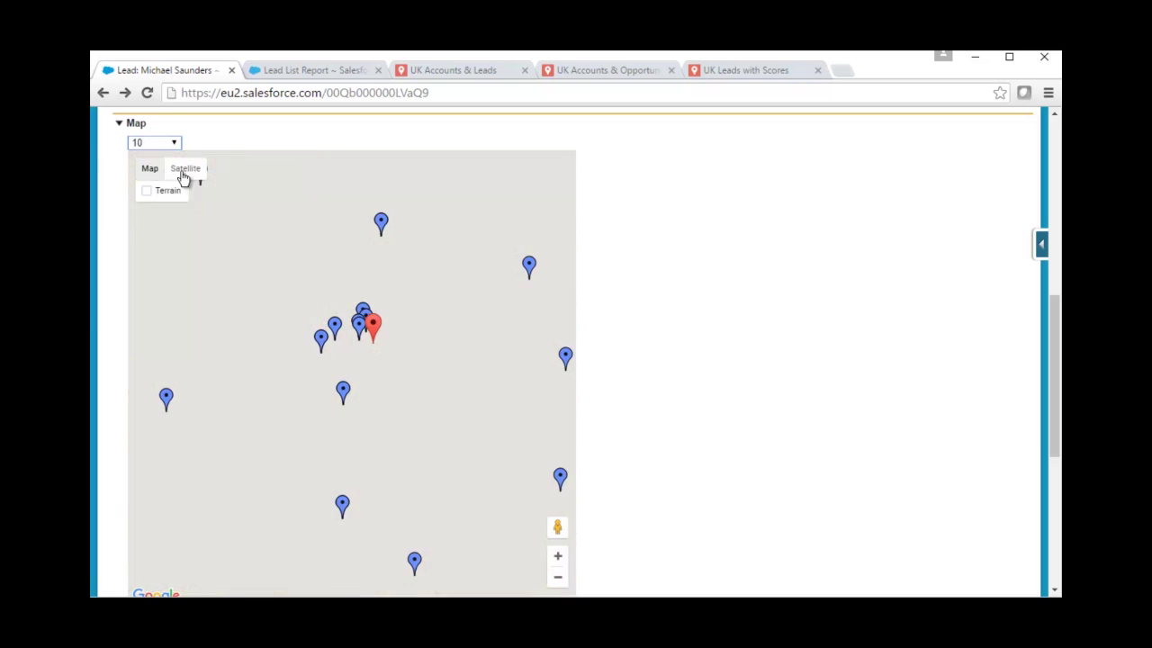